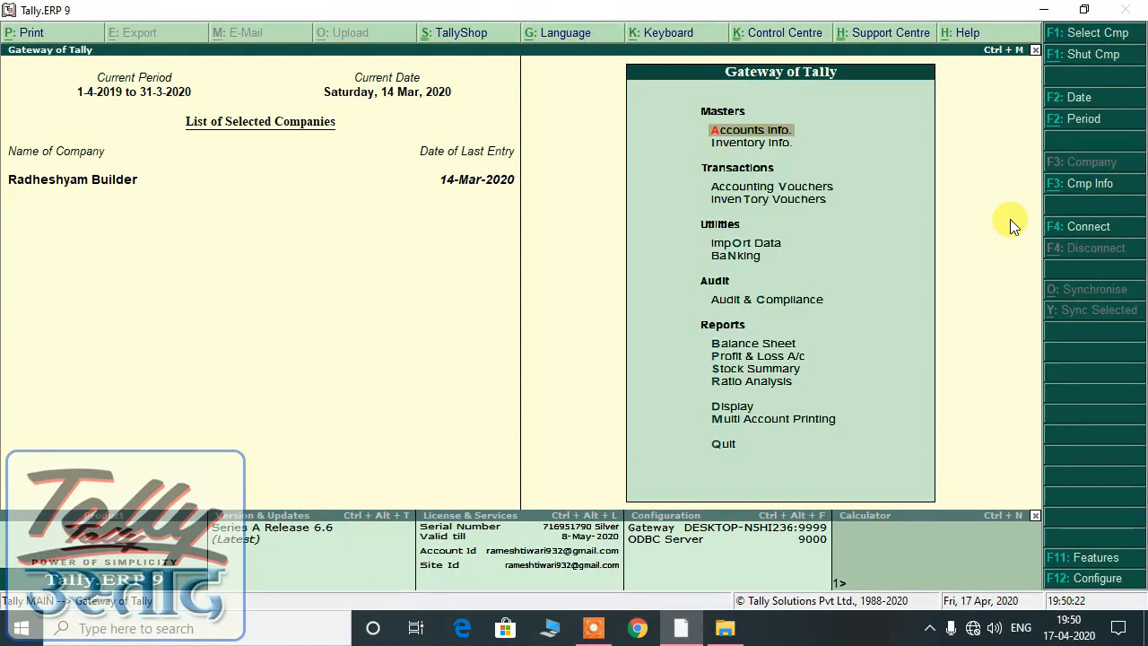
- Start a new accounting voucher of the Purchase voucher type
key(v)
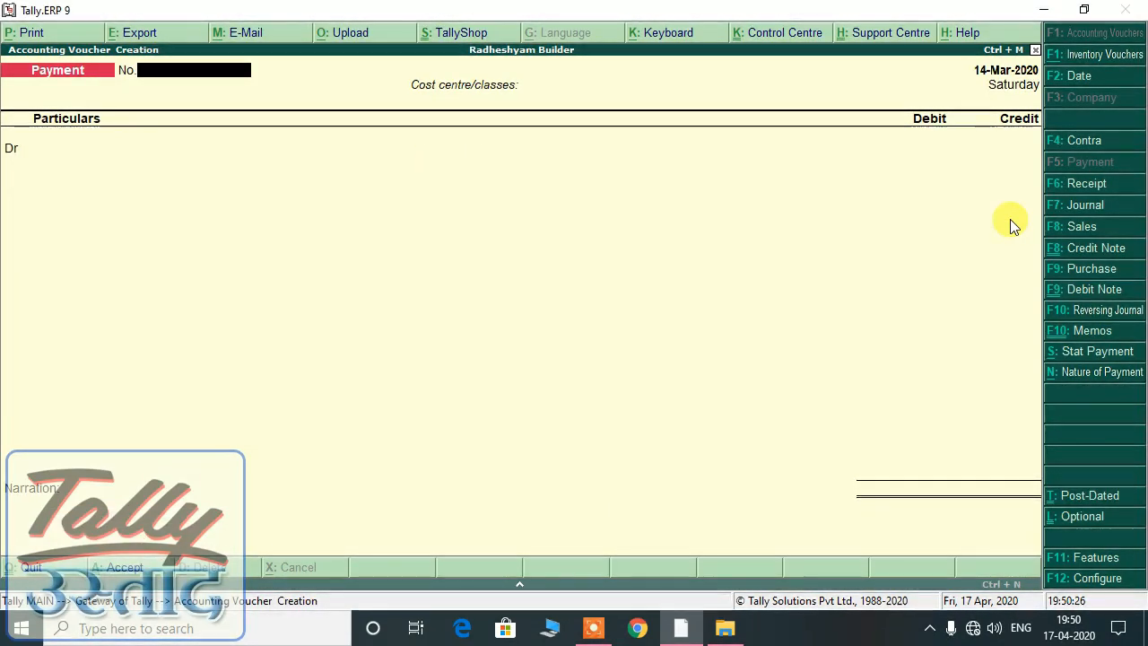
key(F8)
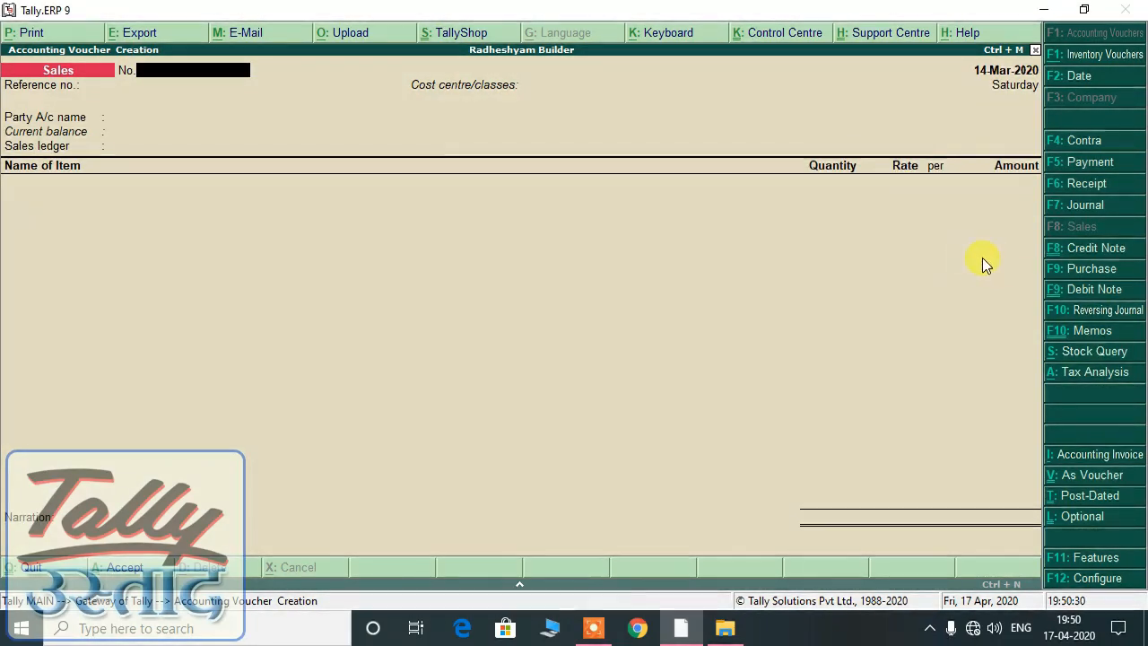
click(1087, 270)
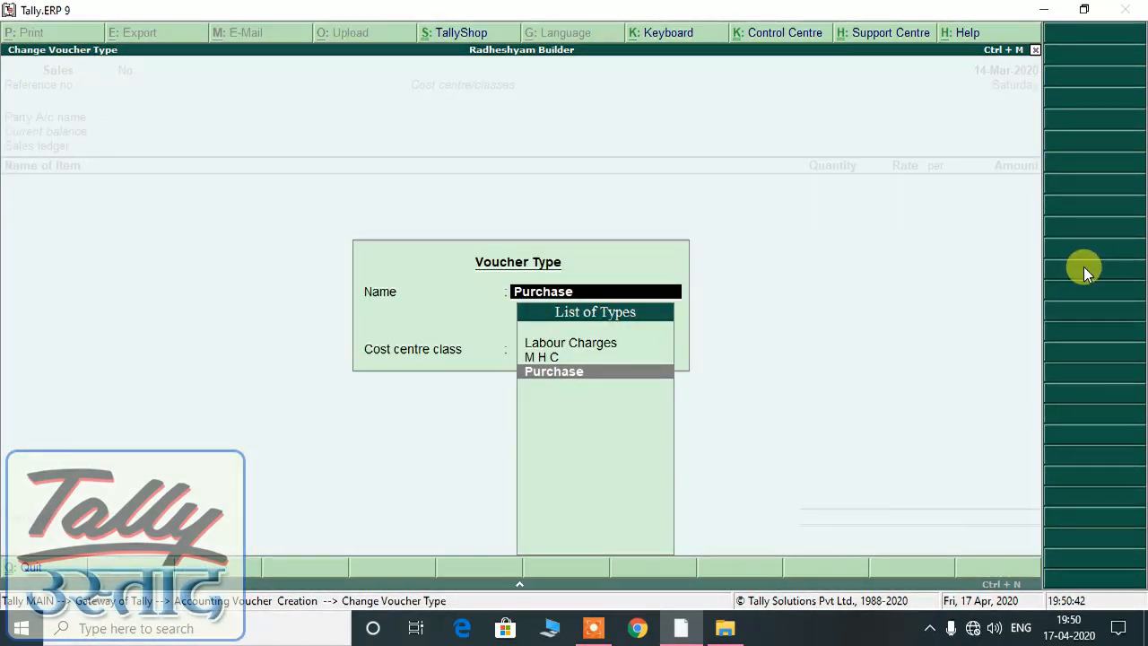
key(Return)
key(Return)
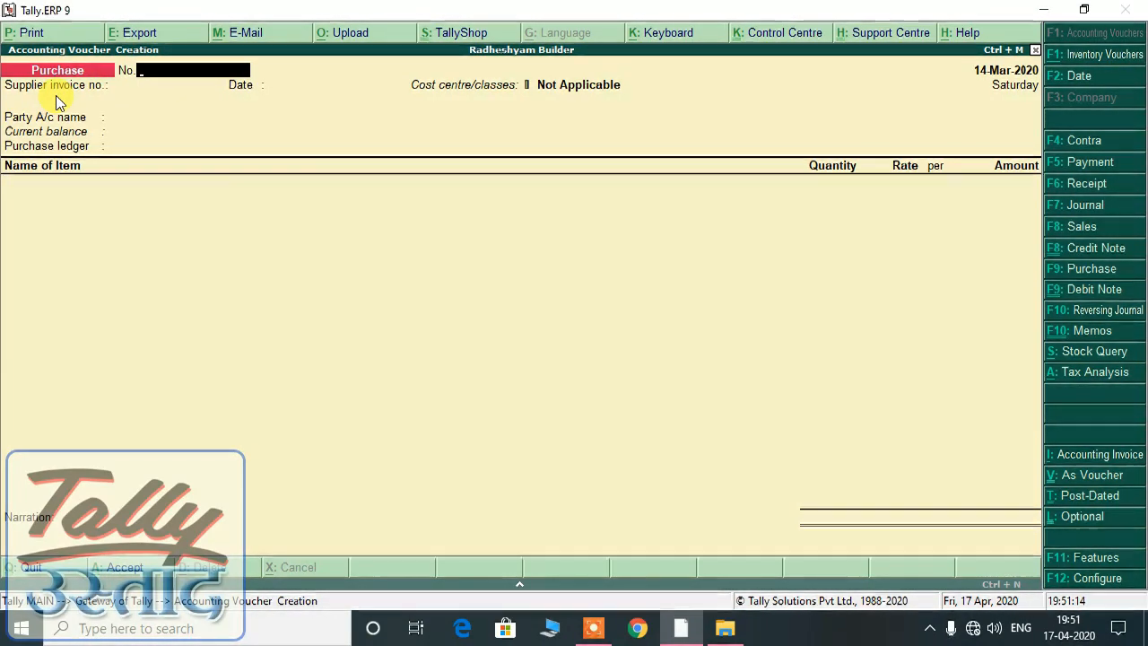
- Enter jralk/19/20 as the voucher number and supplier invoice number, accepting 14-Mar-2020 as the invoice date
text(jralk/19/20/05)
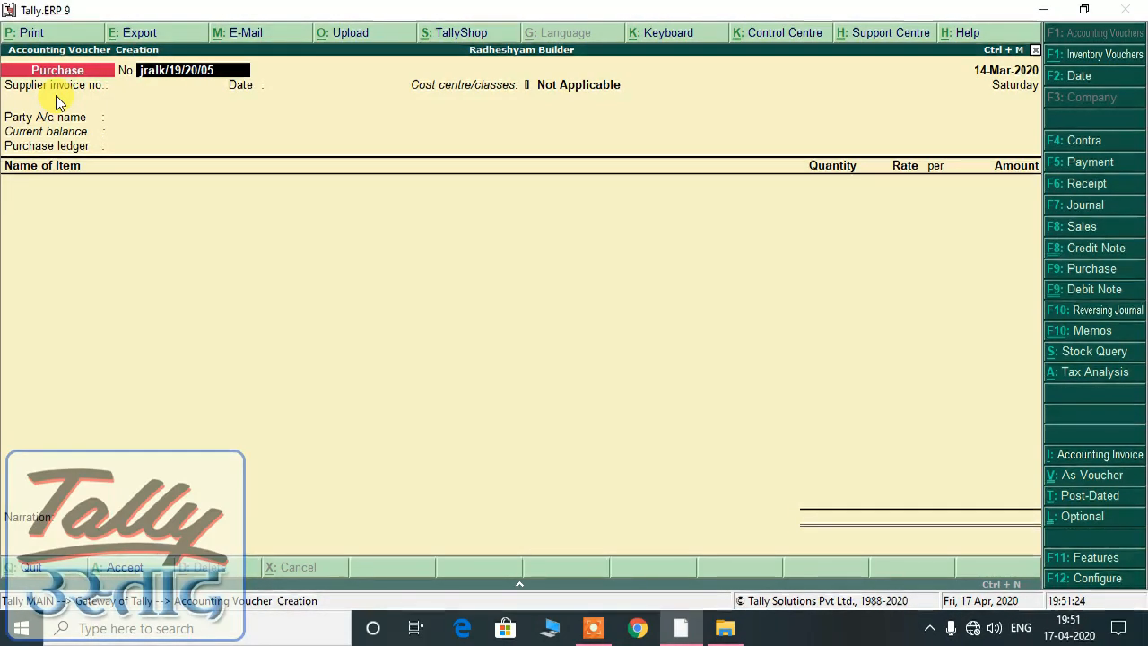
key(BackSpace)
key(BackSpace)
key(BackSpace)
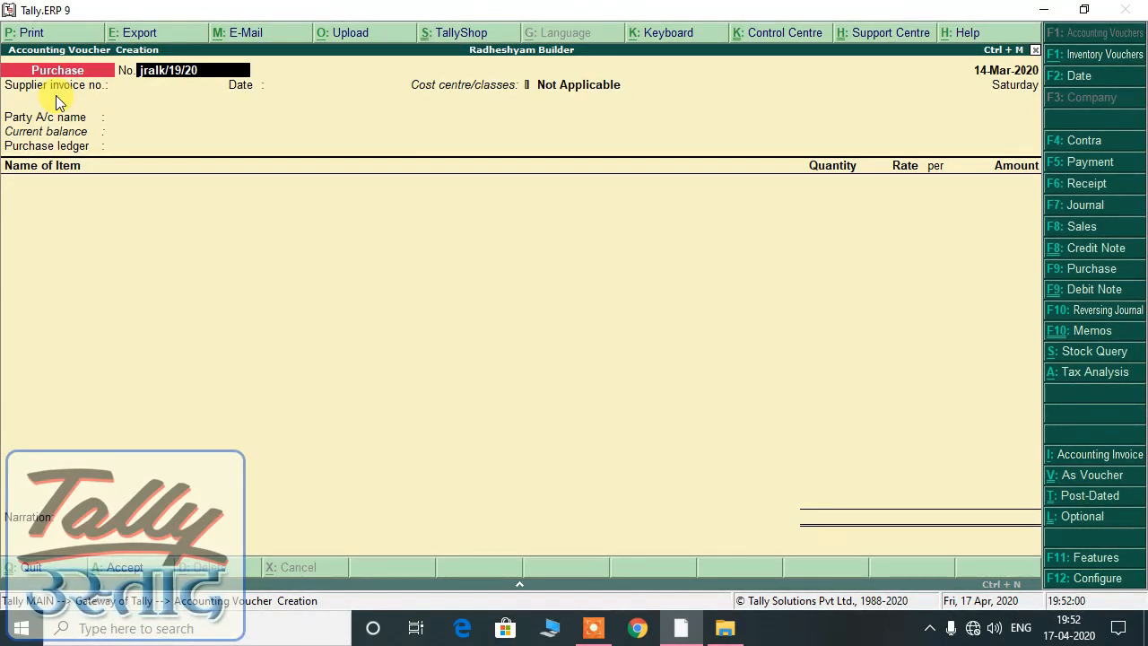
key(Return)
key(BackSpace)
key(Return)
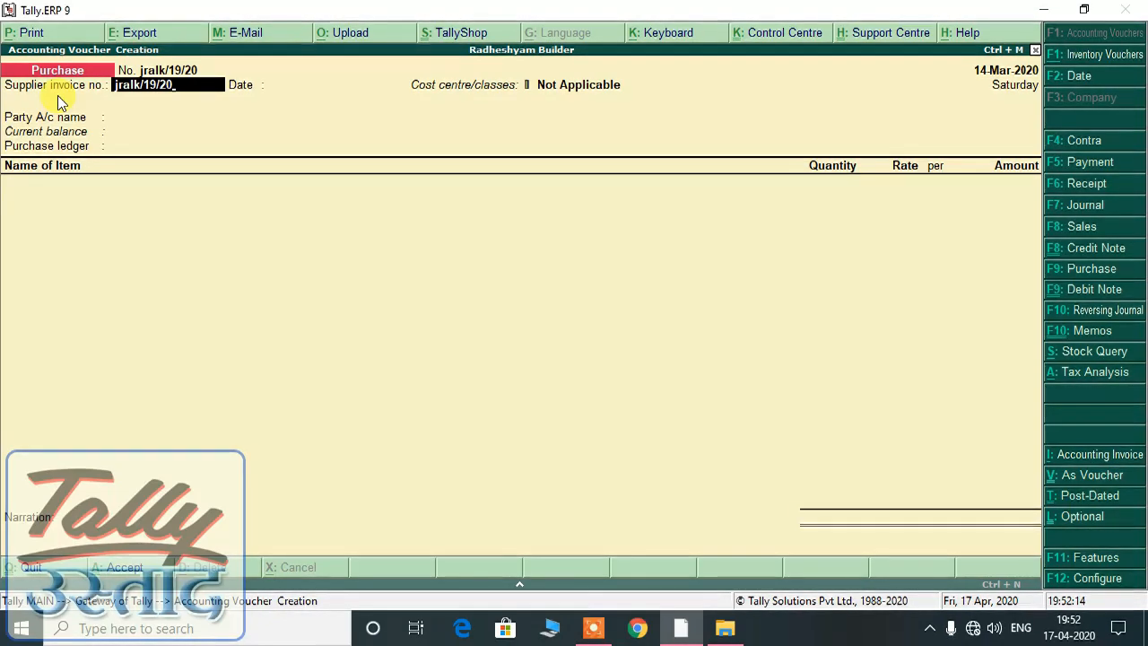
key(Return)
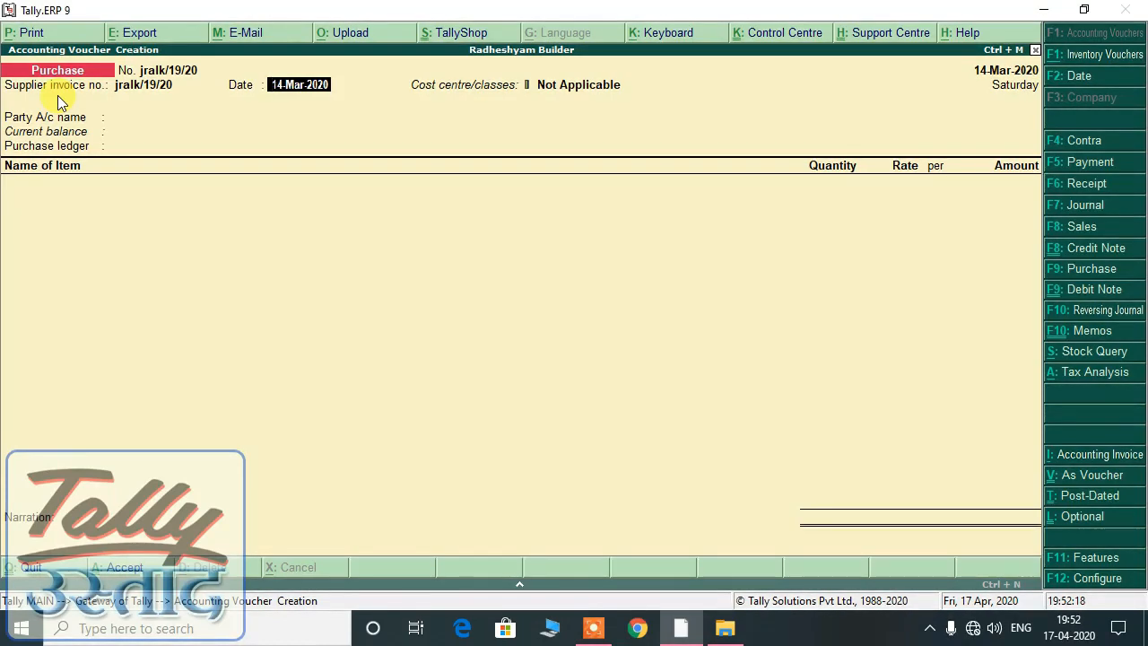
key(Return)
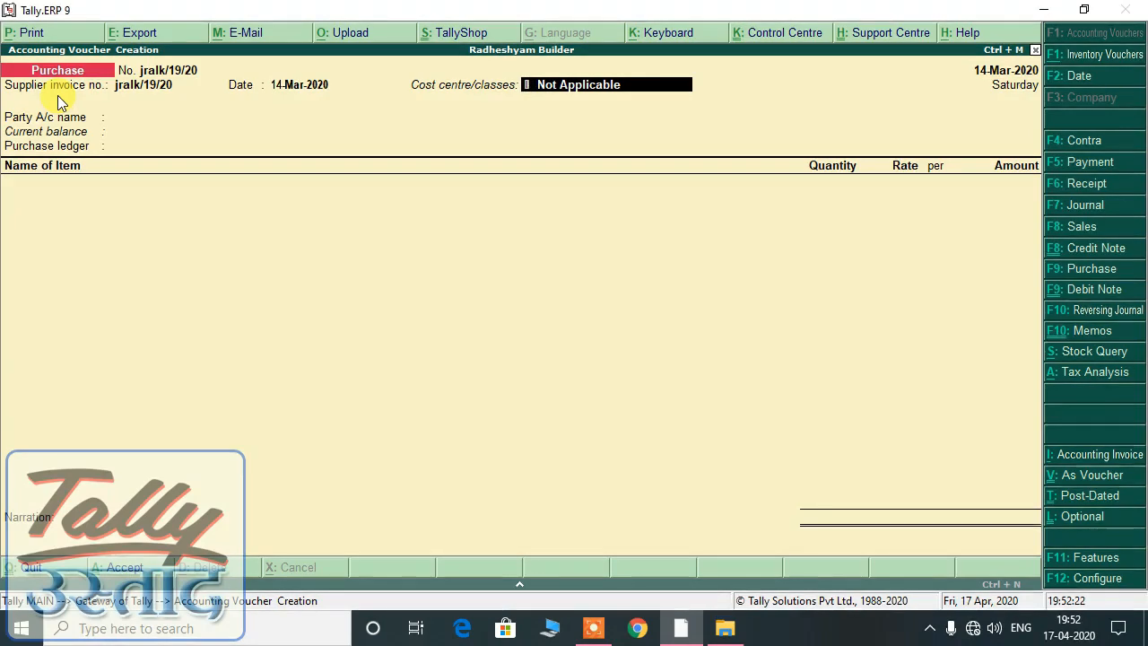
- Assign the DURG CONSTRUCTION RECEIPTS cost centre to the purchase voucher
text(Con)
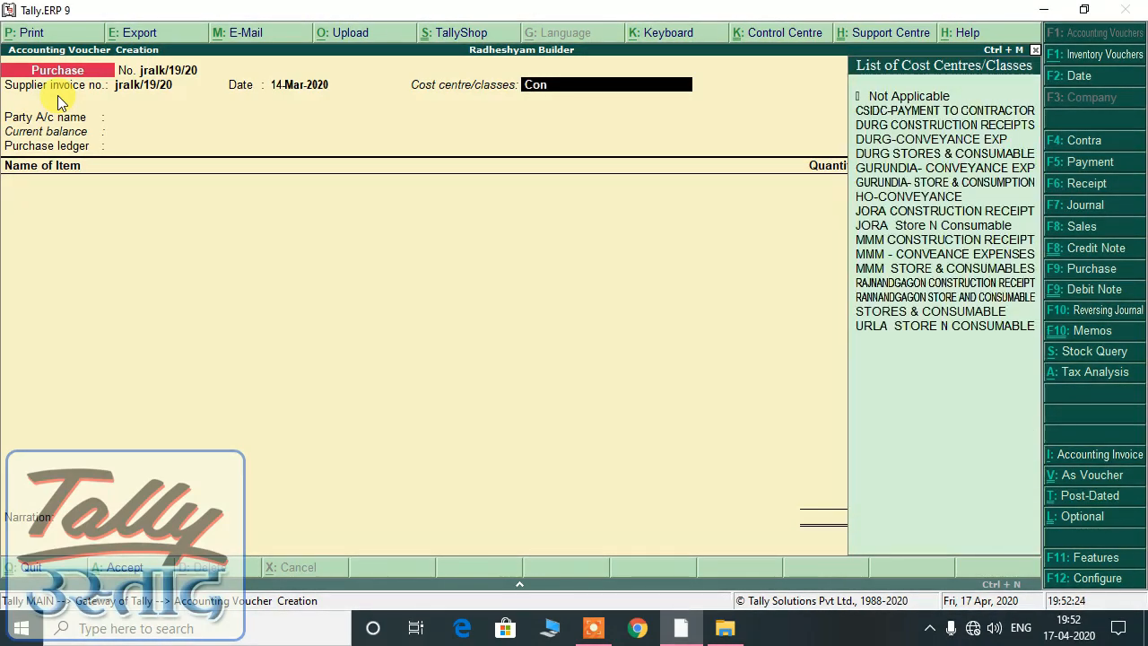
key(Down)
key(Return)
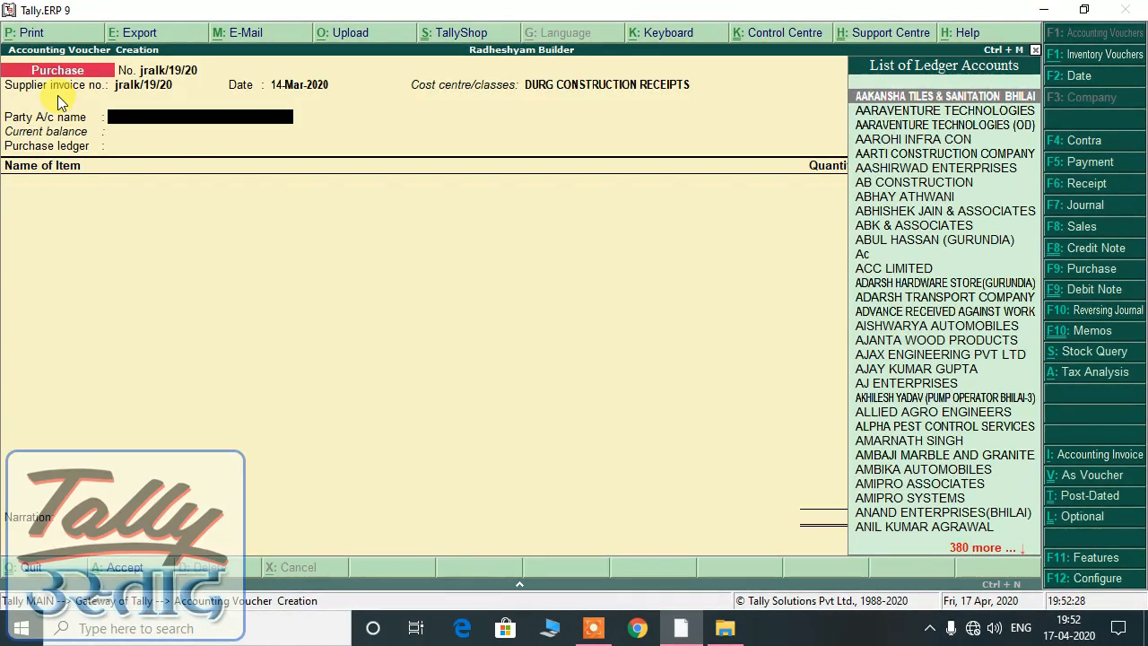
- Choose AAROHI INFRA CON as the party account and leave the supplier details without entering anything
key(Down)
key(Down)
key(Down)
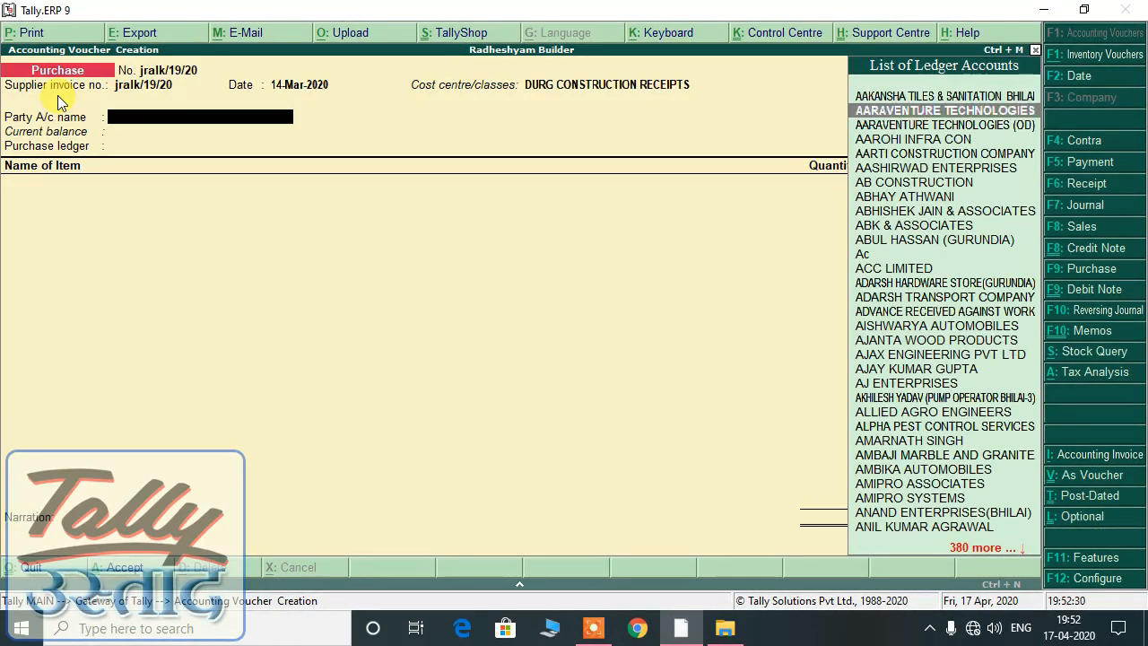
key(Return)
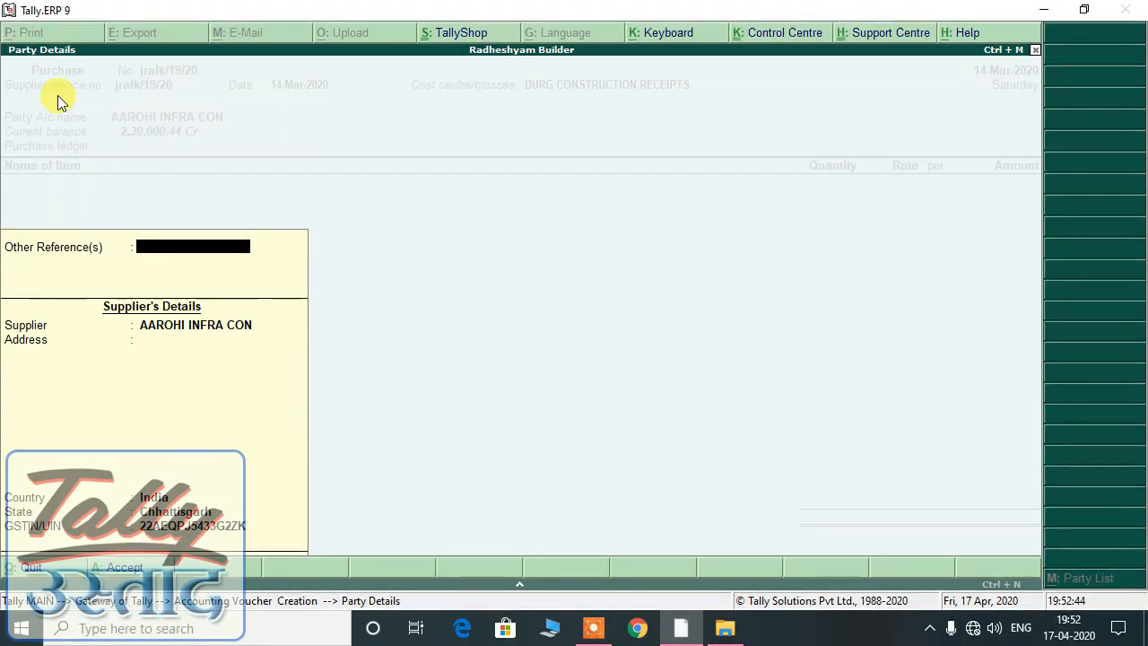
key(Return)
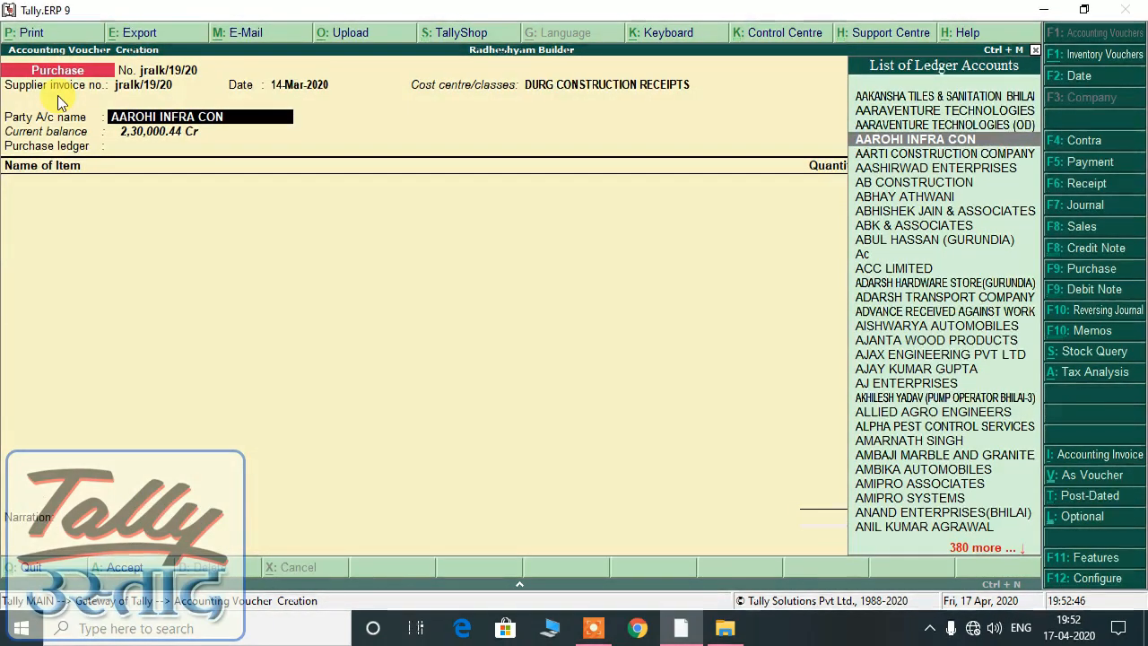
- Disable supplementary details in the purchase invoice configuration and save the settings
key(F12)
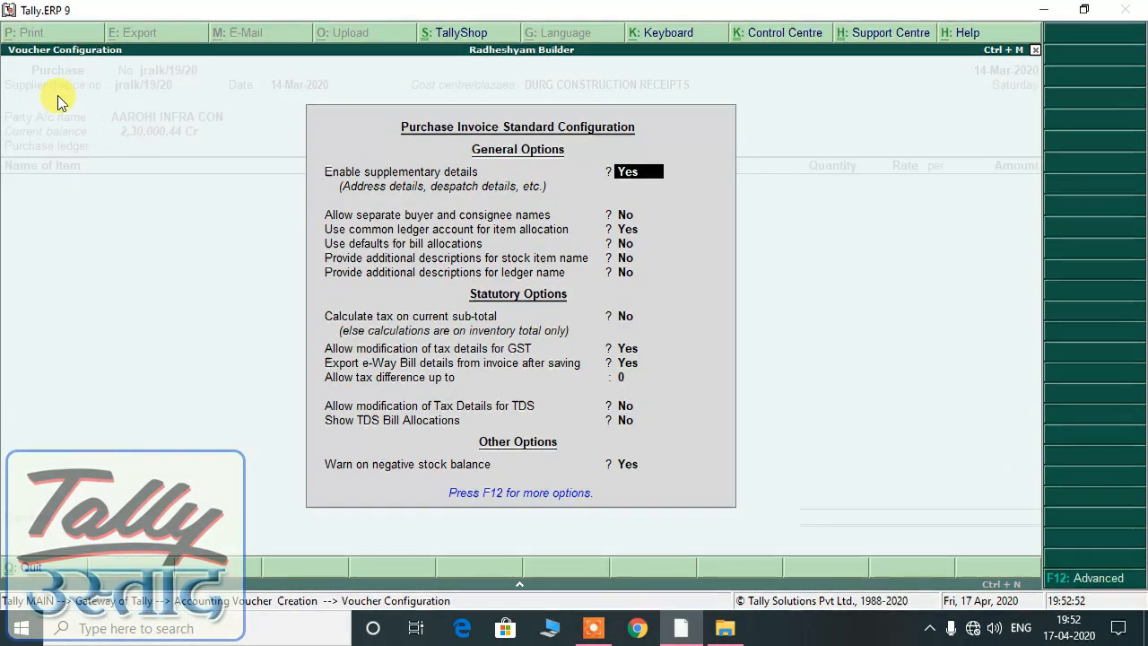
text(n)
key(Return)
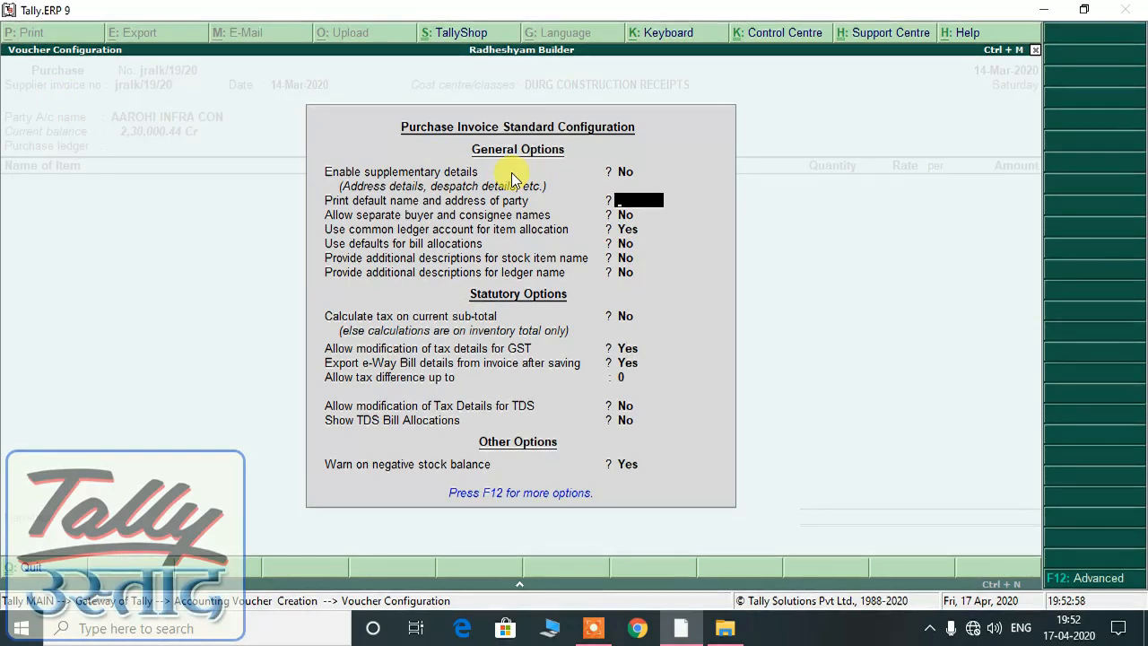
key(ctrl+a)
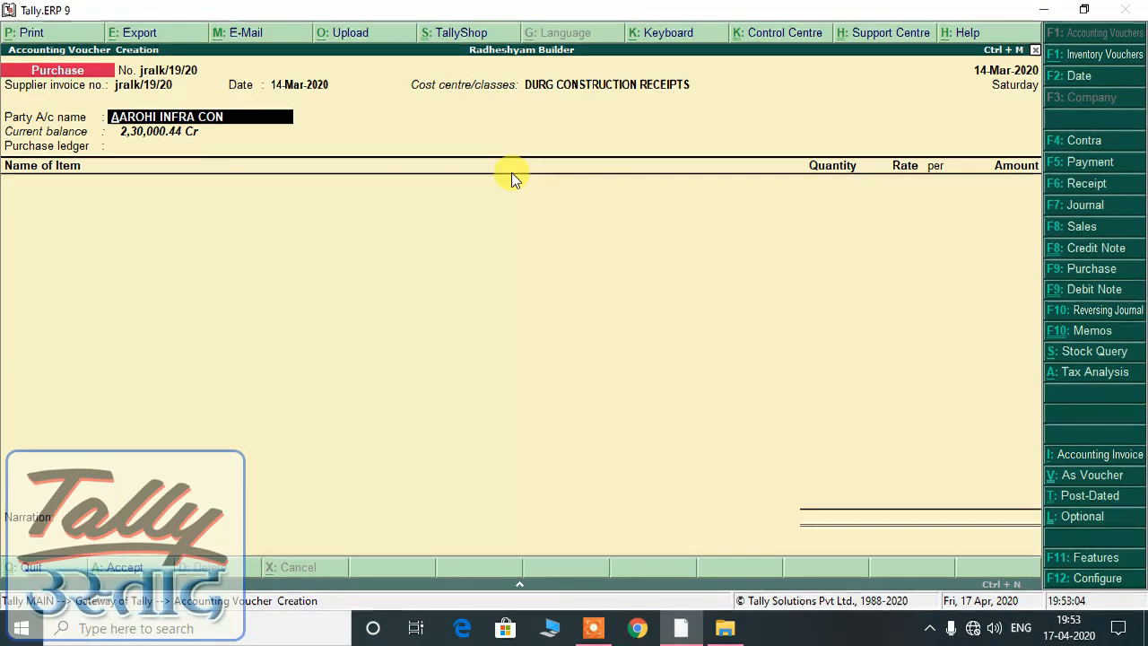
- Choose MURUM@5% GST as the purchase ledger and accept its tax classification details
key(Return)
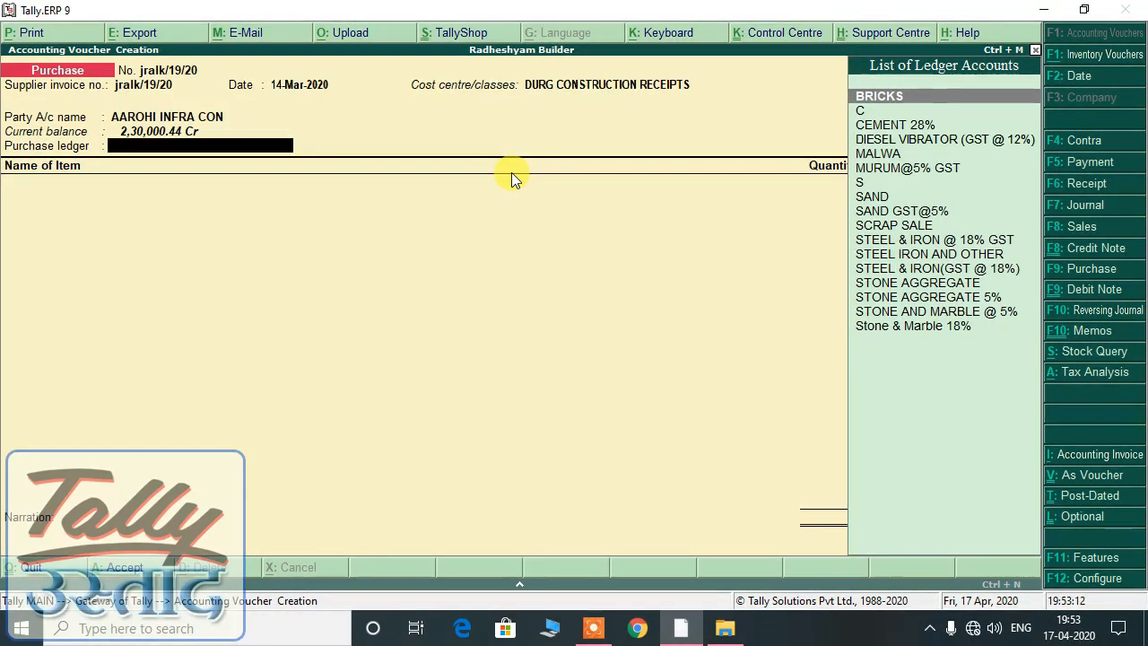
key(Down)
key(Down)
key(Down)
key(Down)
key(Down)
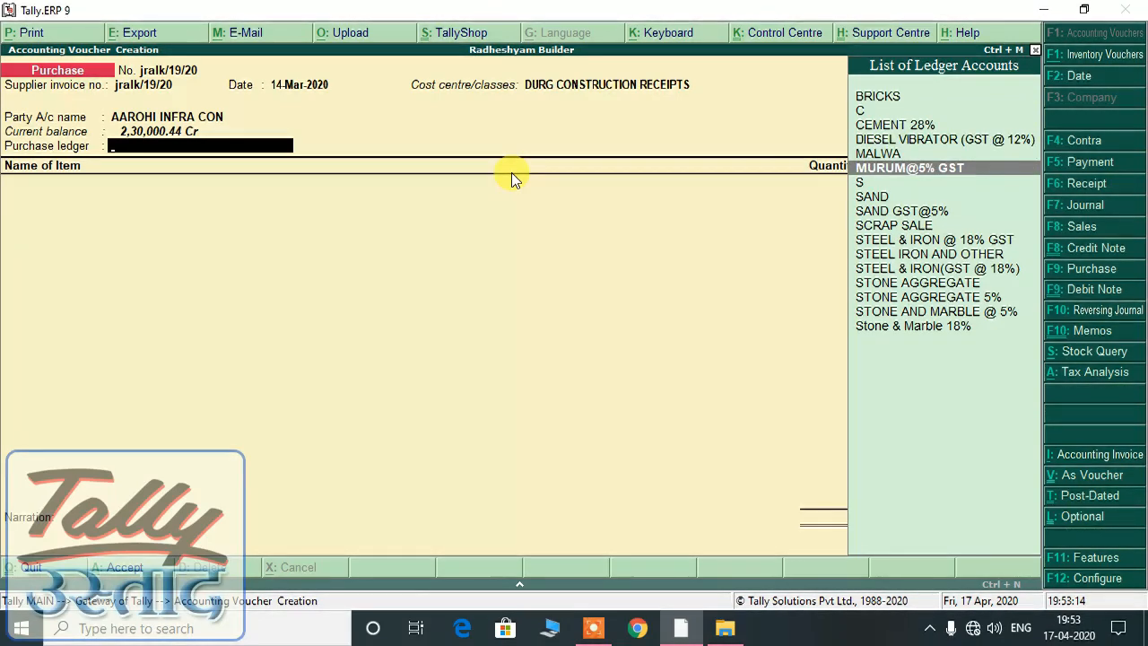
key(Return)
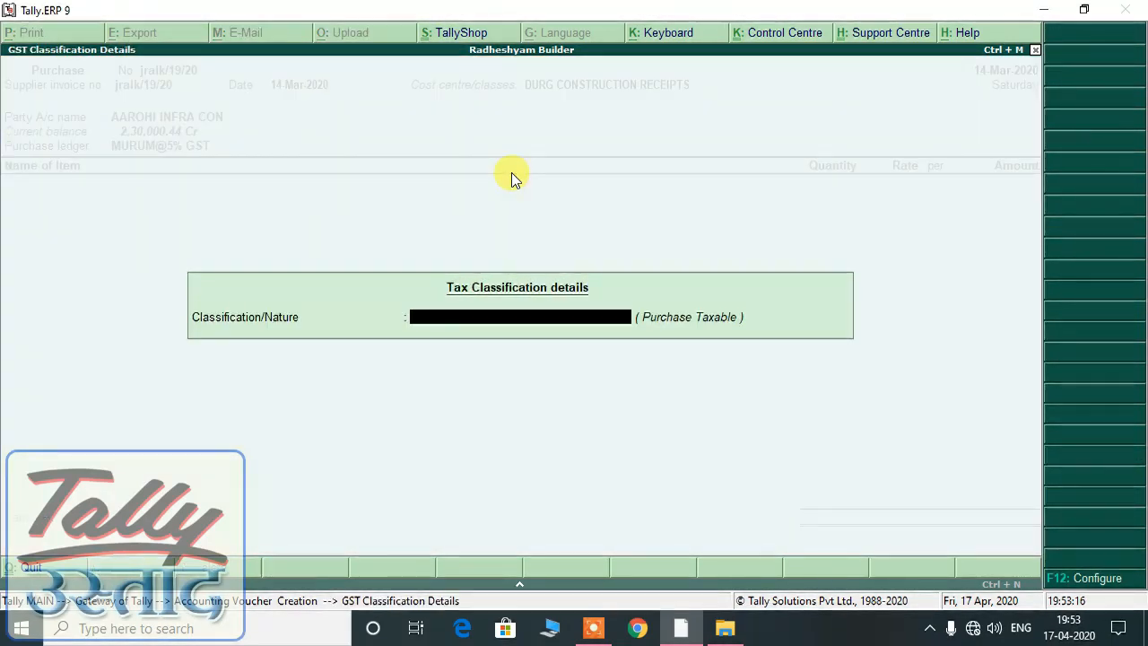
key(Return)
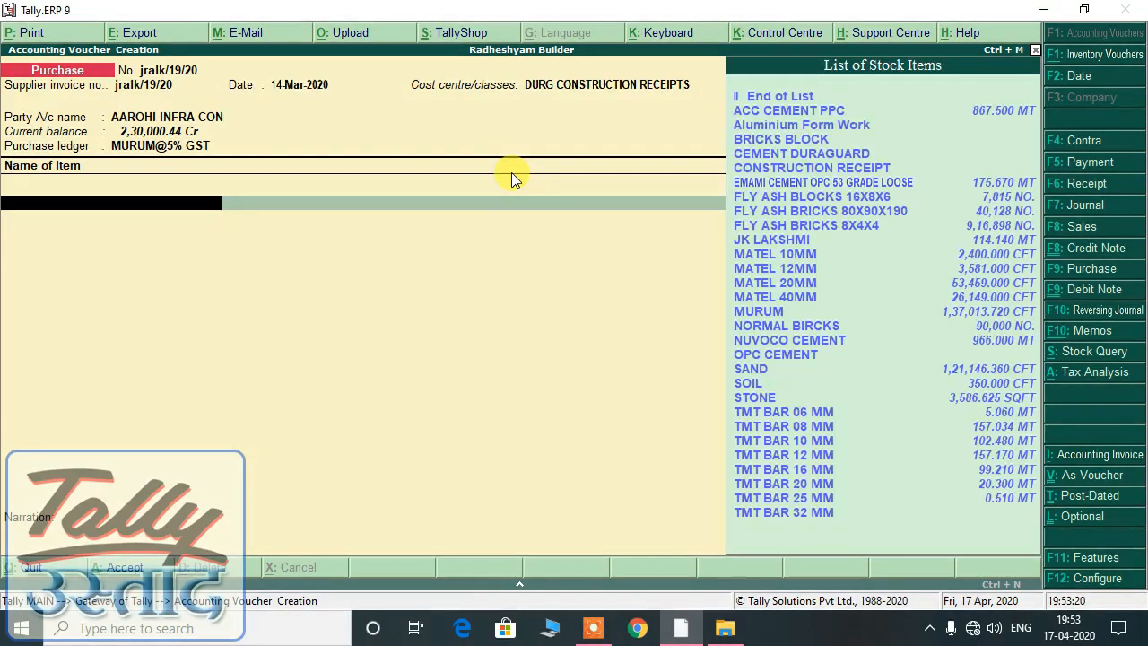
- Add the stock item CEMENT DURAGUARD with a quantity of 1 MT at a rate of 10
key(Down)
key(Down)
key(Down)
key(Down)
key(Return)
text(1)
key(Return)
text(10)
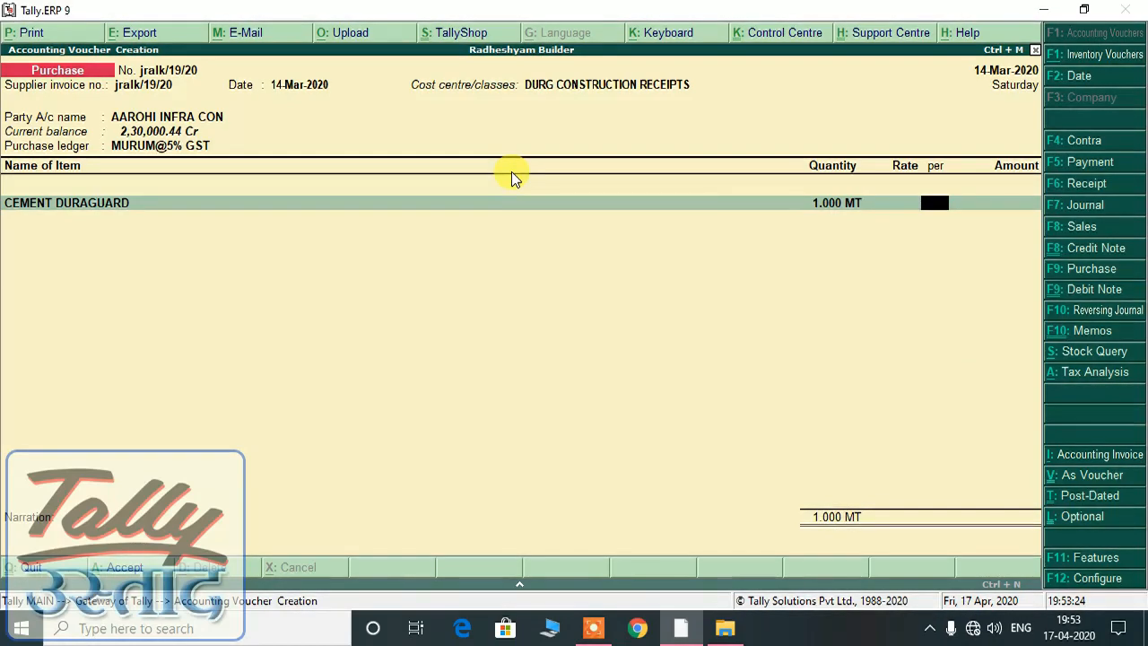
key(Return)
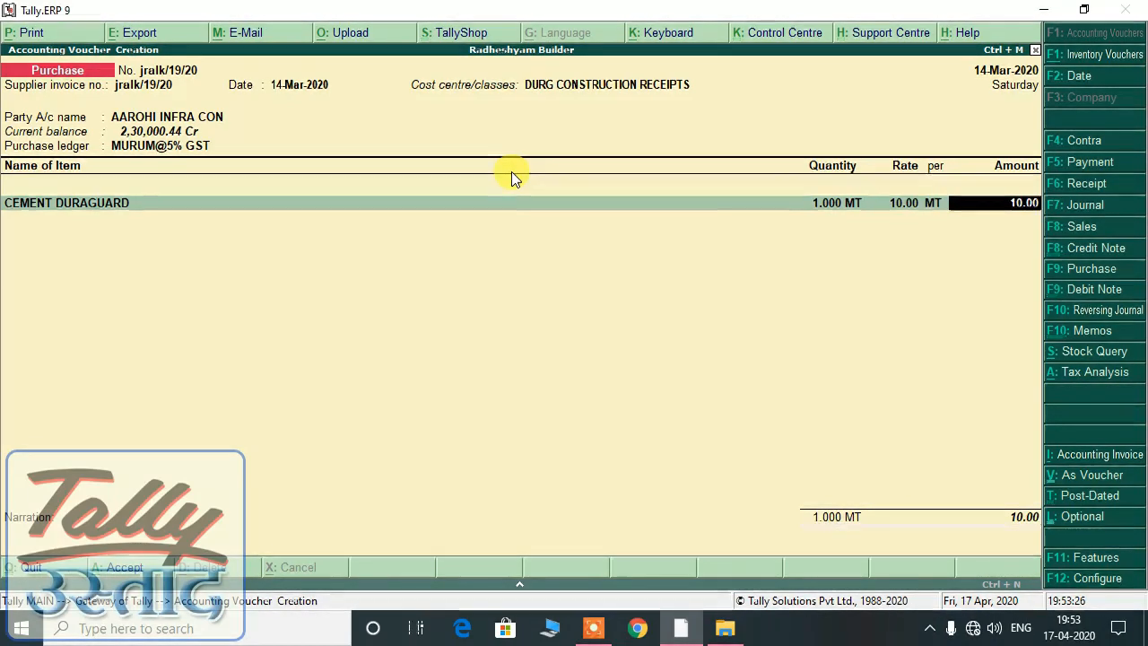
key(Return)
- Go back to the party account and change it to AS MARKETING
key(BackSpace)
key(BackSpace)
key(BackSpace)
key(BackSpace)
key(BackSpace)
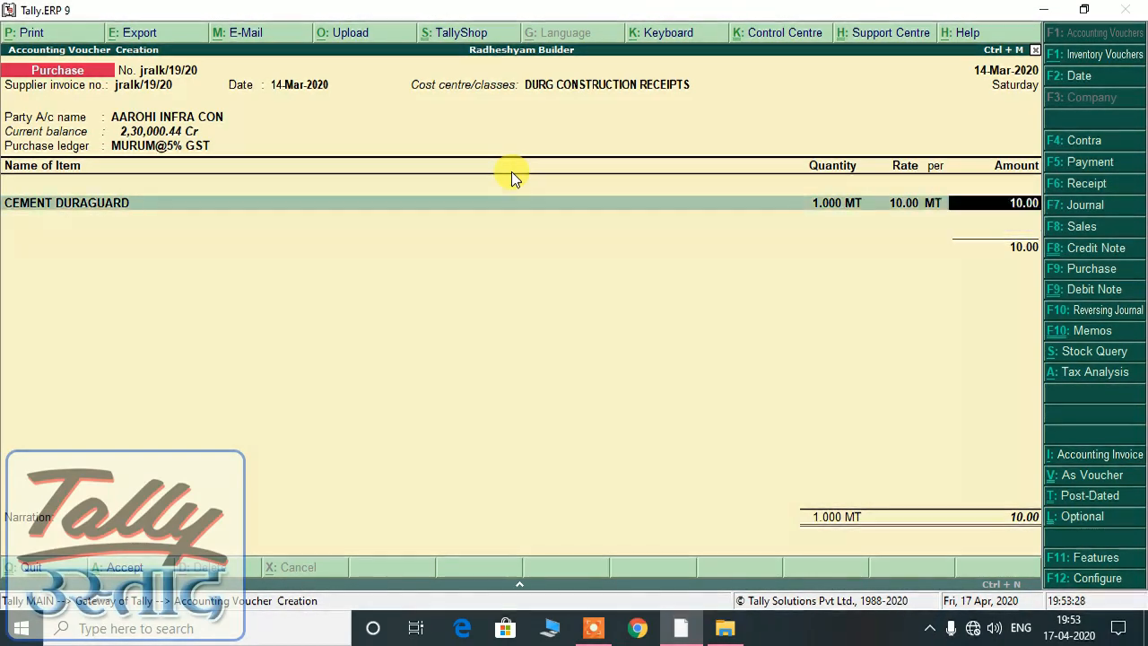
key(BackSpace)
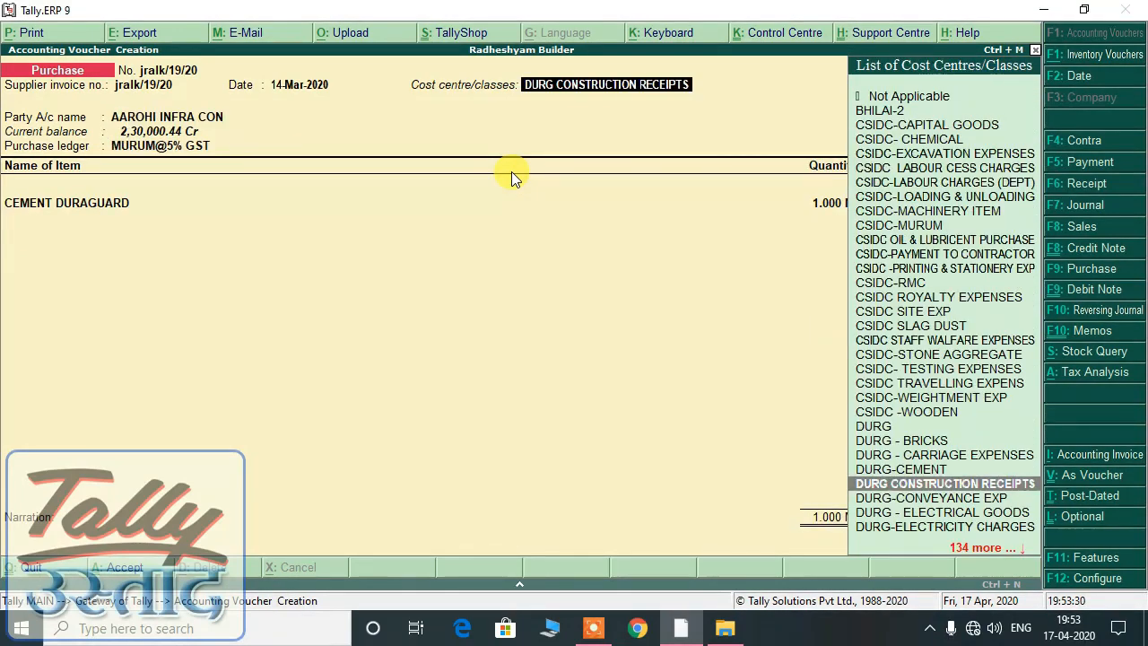
key(Return)
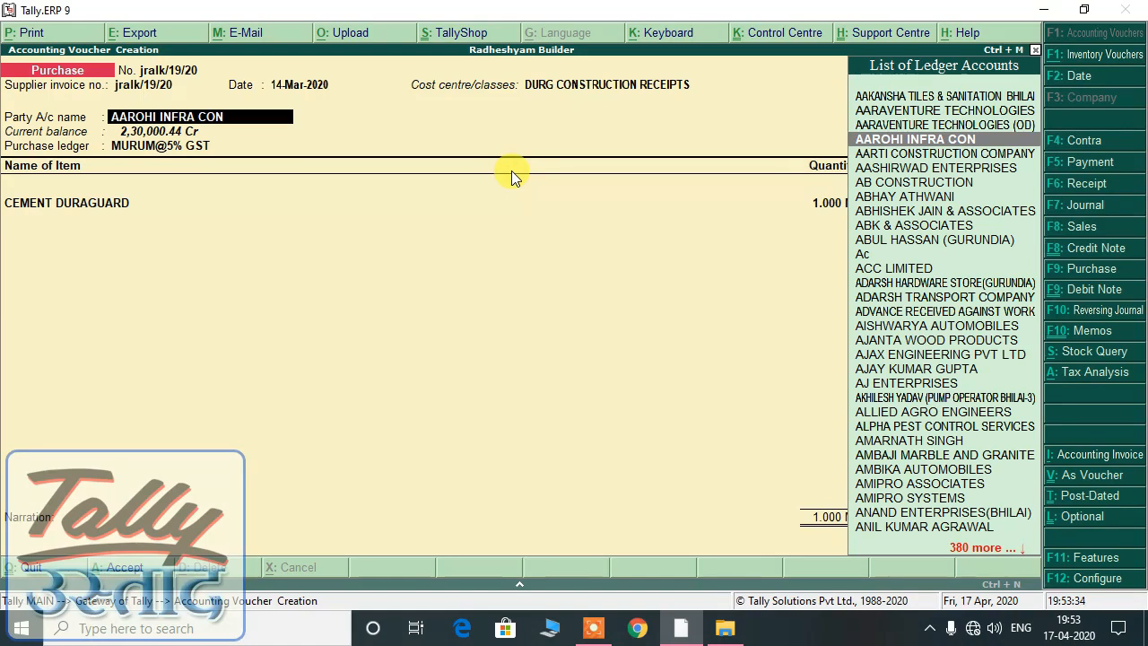
text(Aaro)
key(BackSpace)
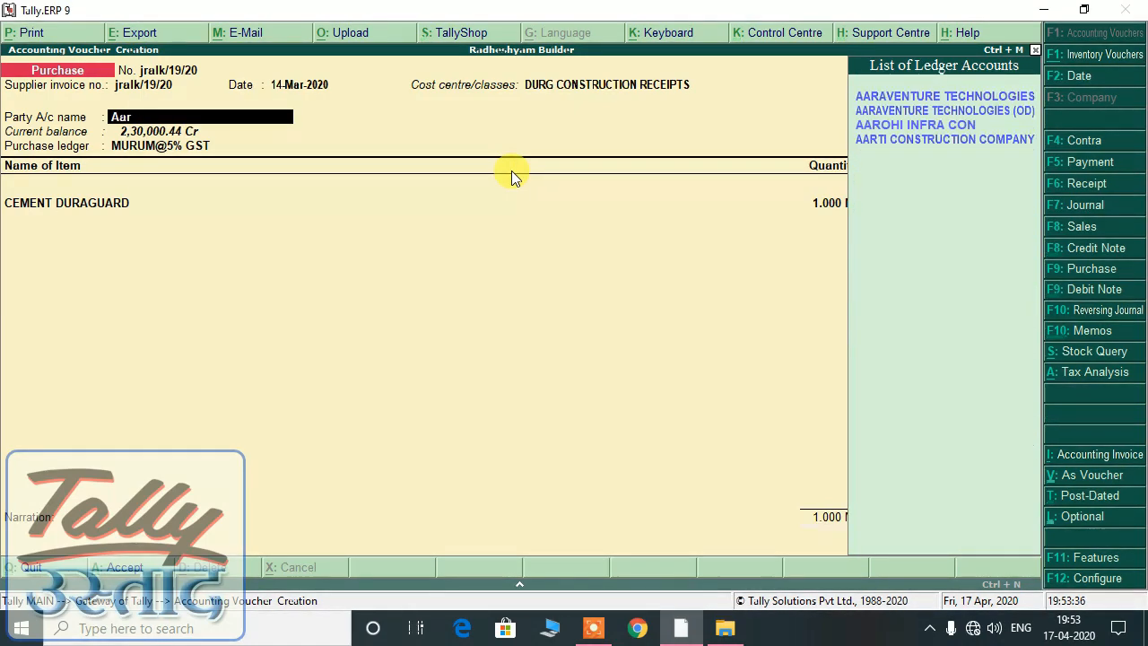
key(BackSpace)
key(BackSpace)
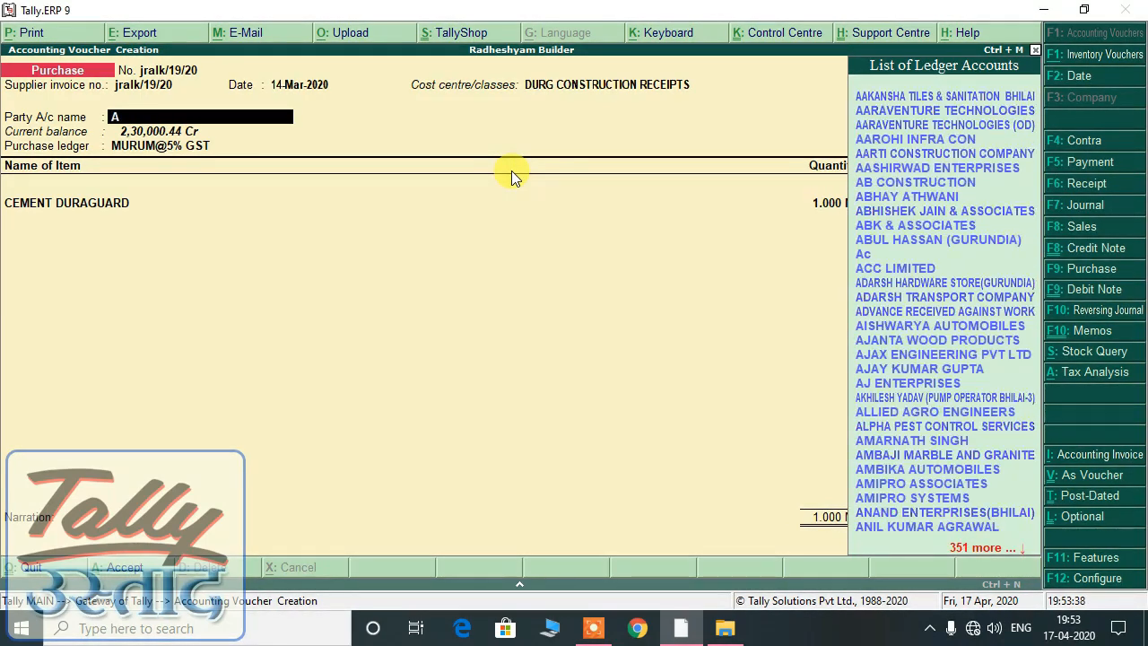
text(r)
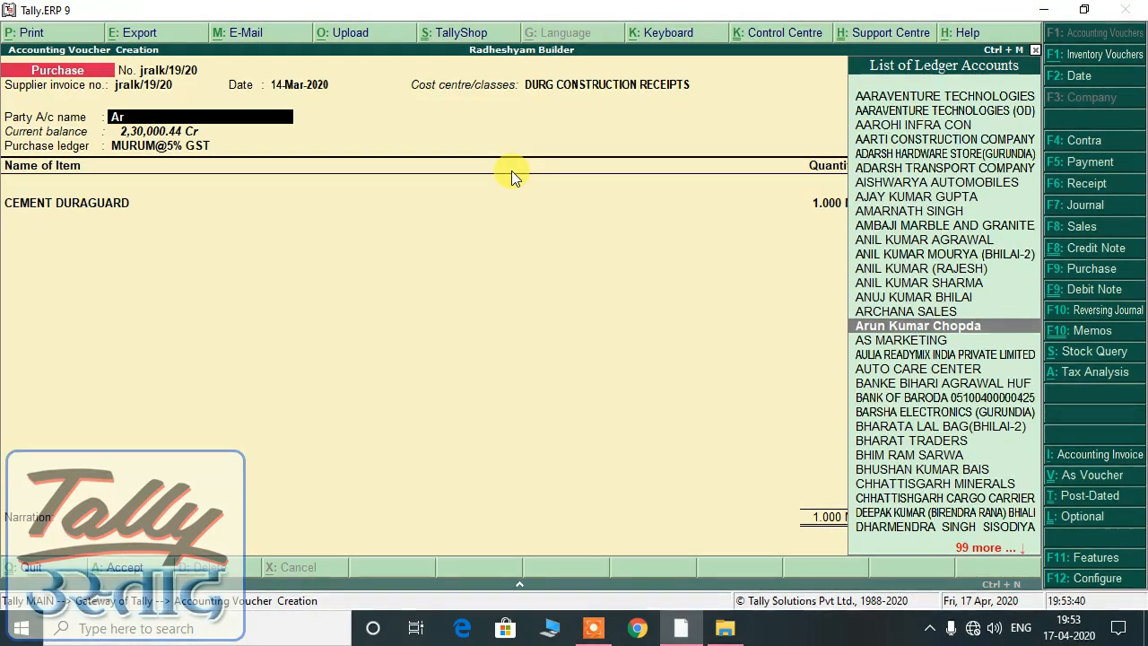
key(Down)
key(Return)
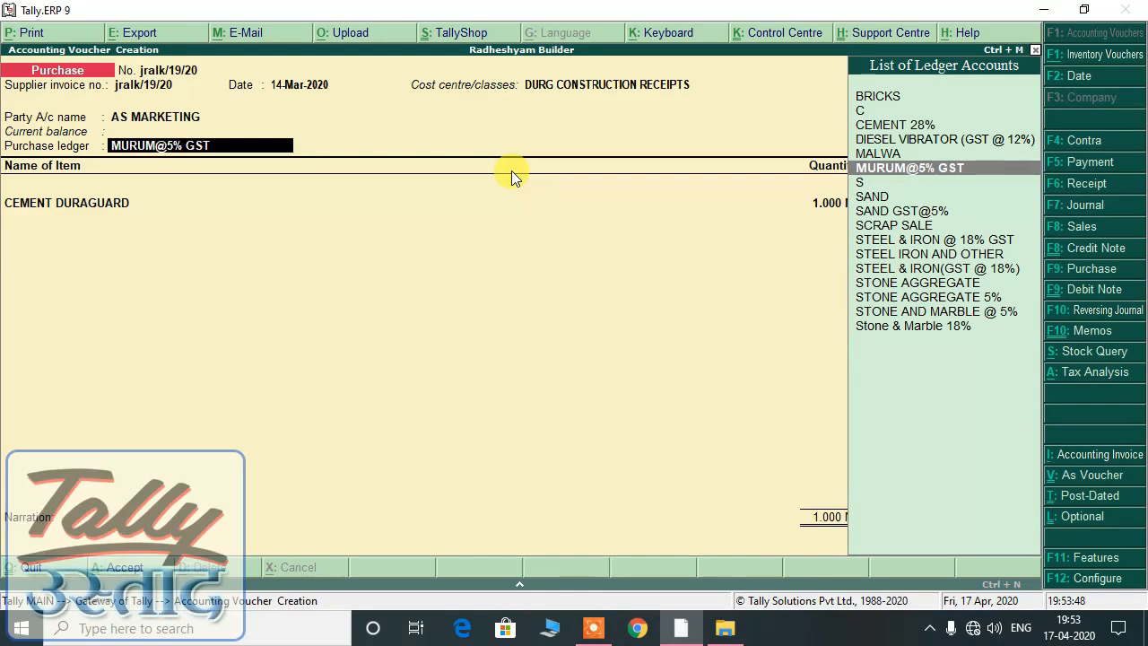
- Alter the AS MARKETING party ledger to give it the alias "As" and save it
key(BackSpace)
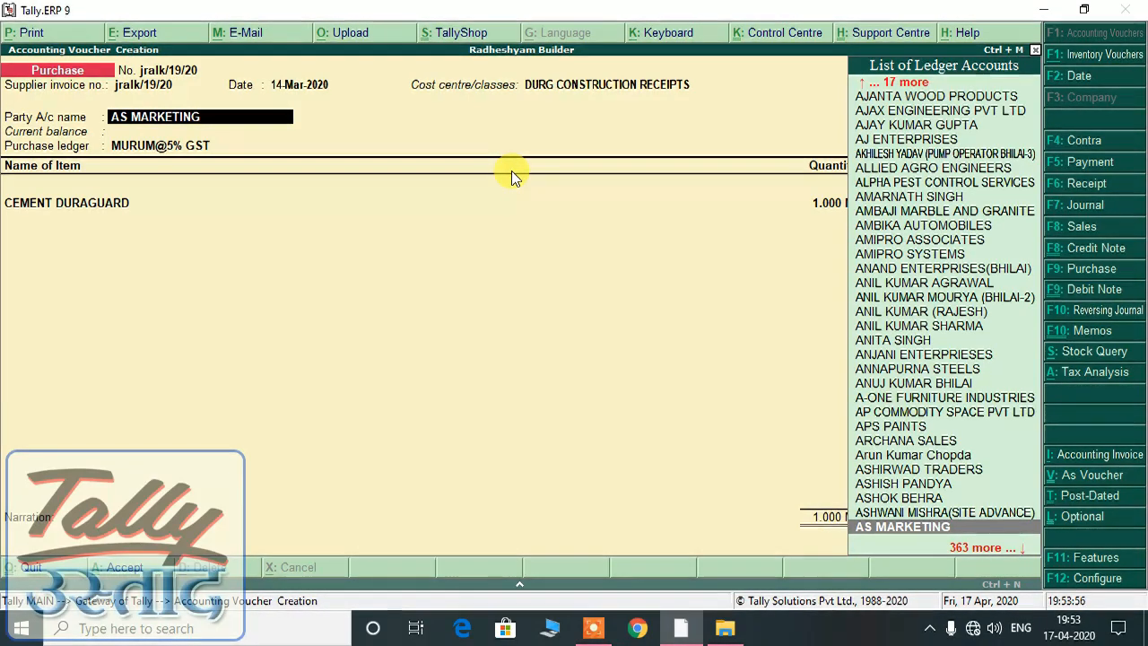
key(ctrl+Return)
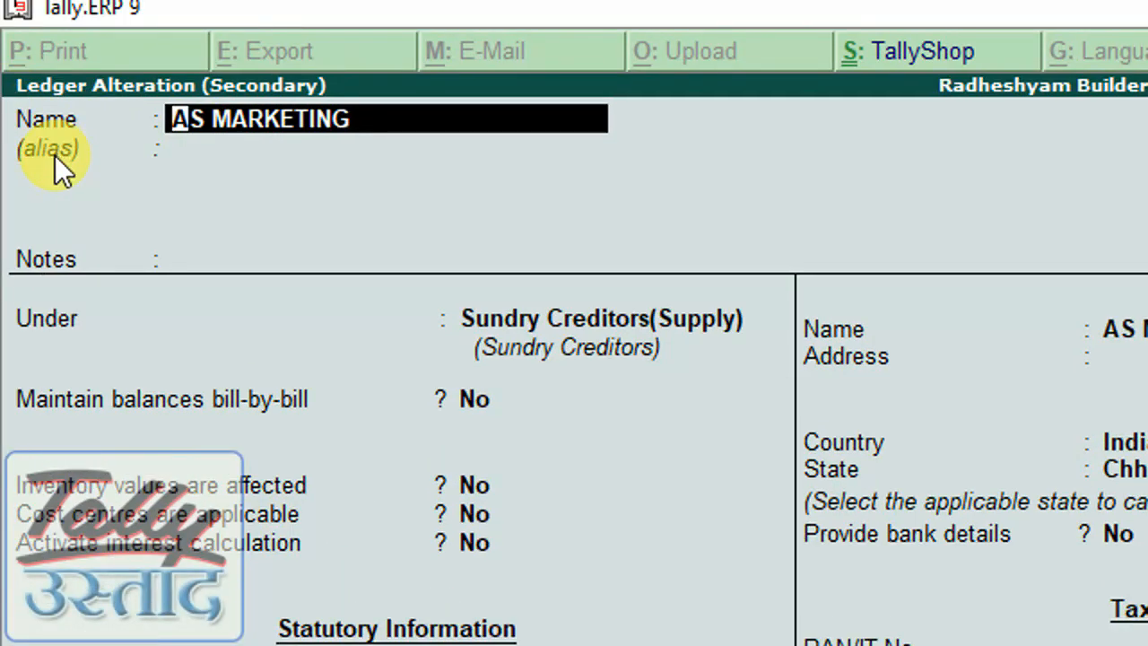
key(Return)
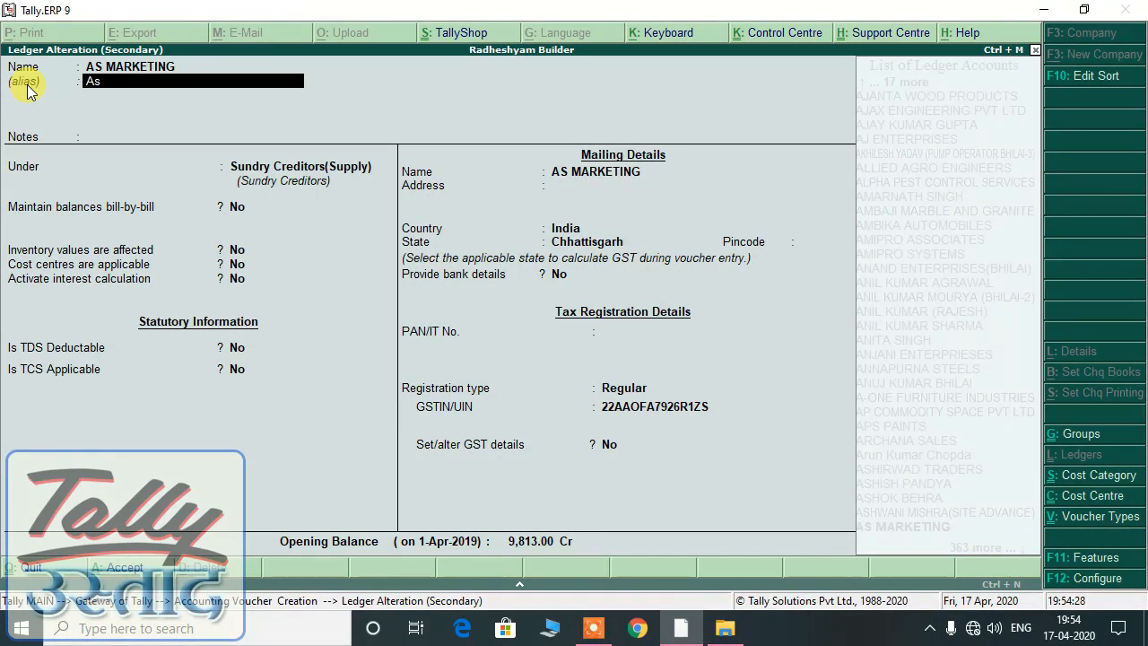
key(ctrl+a)
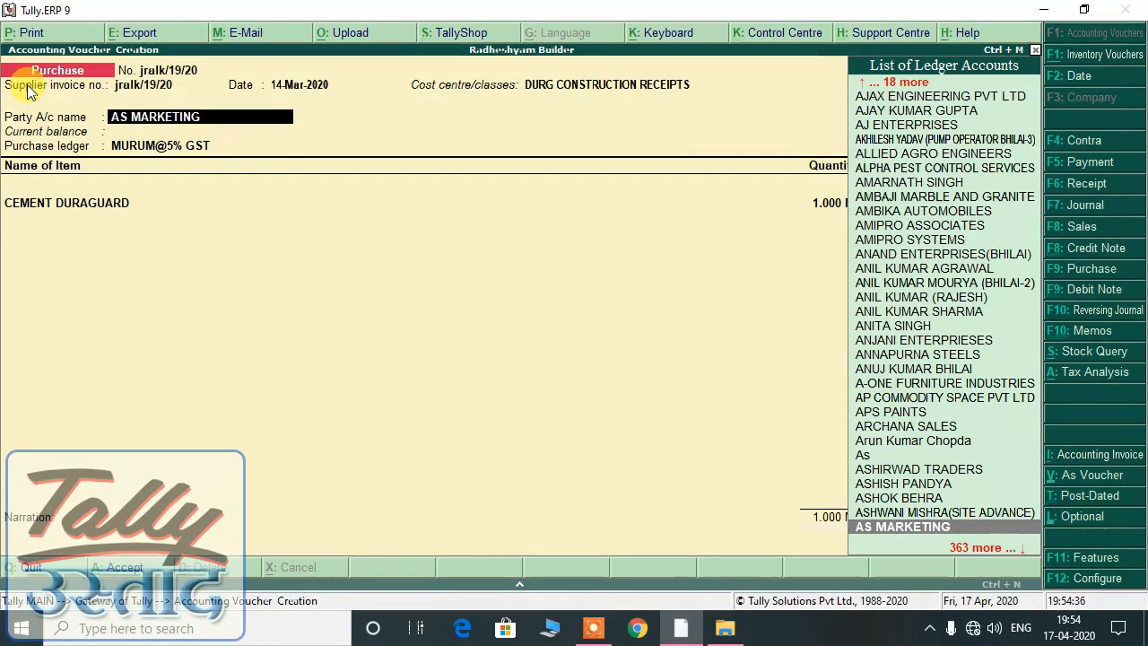
- Reselect AS MARKETING as the party account through its alias "As" and keep MURUM@5% GST as the purchase ledger
text(As)
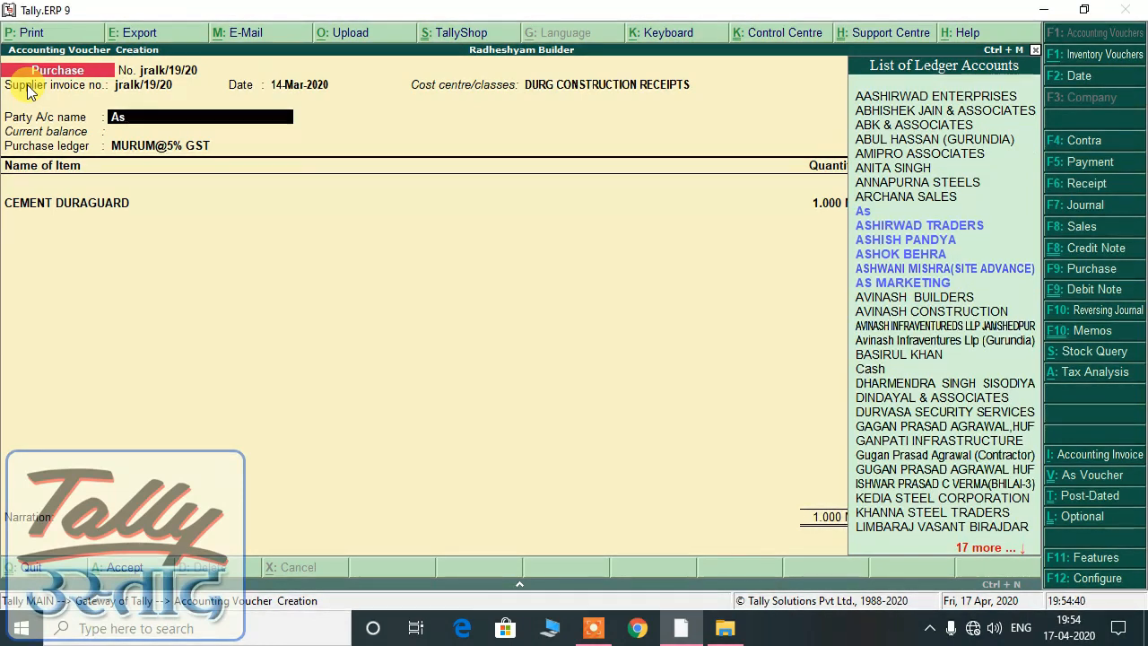
key(Return)
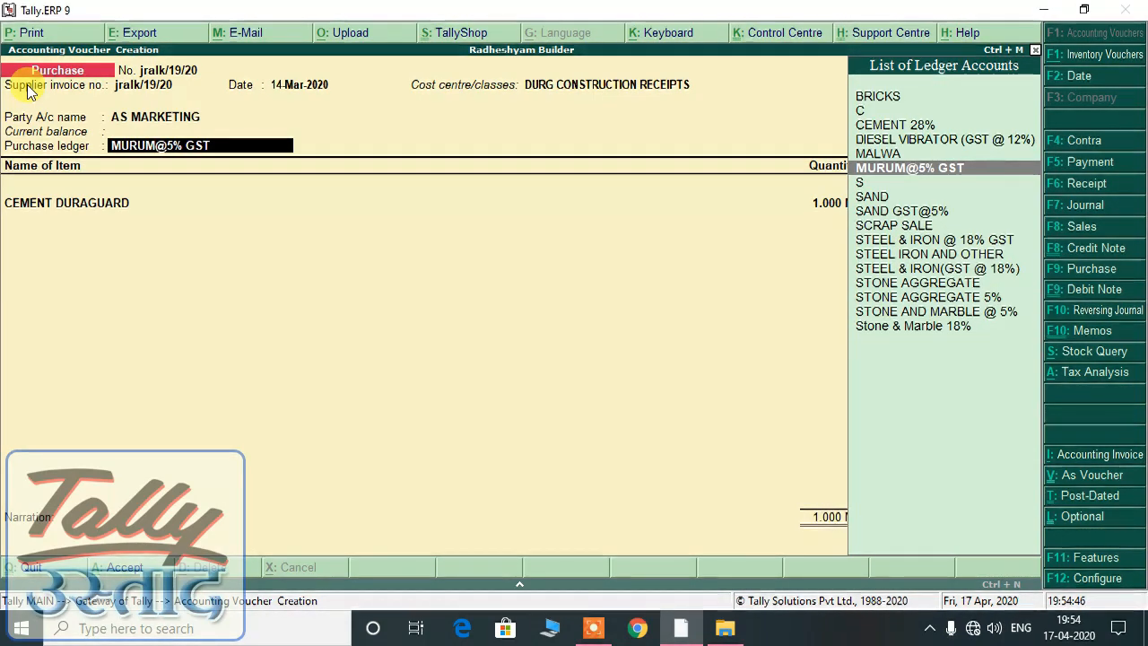
key(Return)
key(Return)
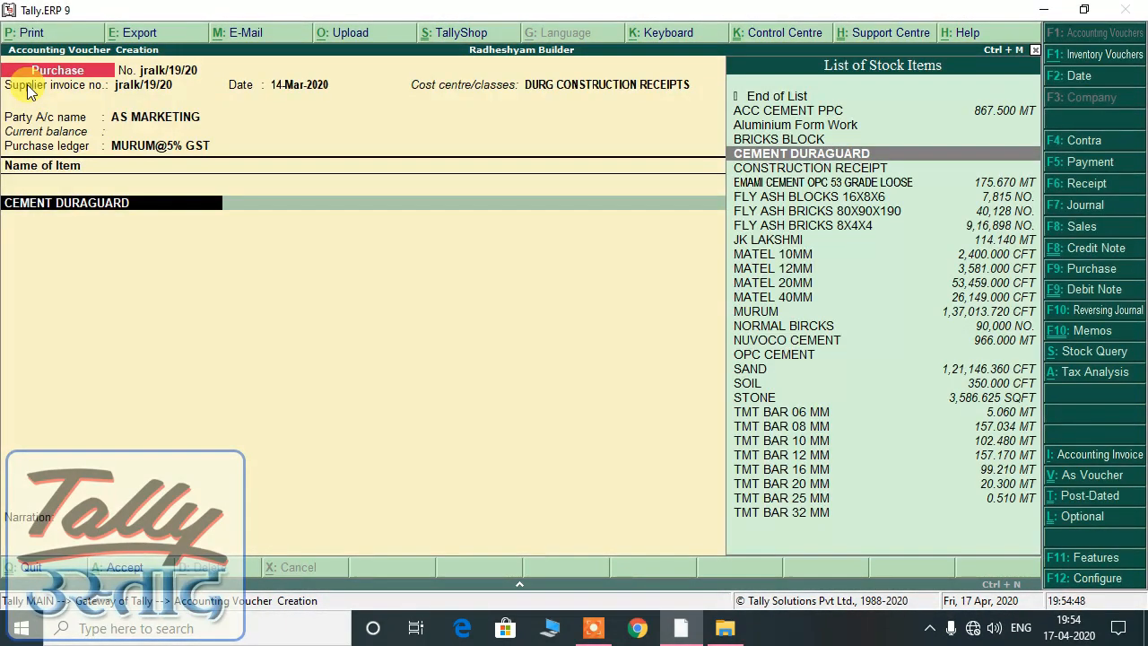
- Alter the MURUM@5% GST purchase ledger to give it the alias "Mp" and save it
key(BackSpace)
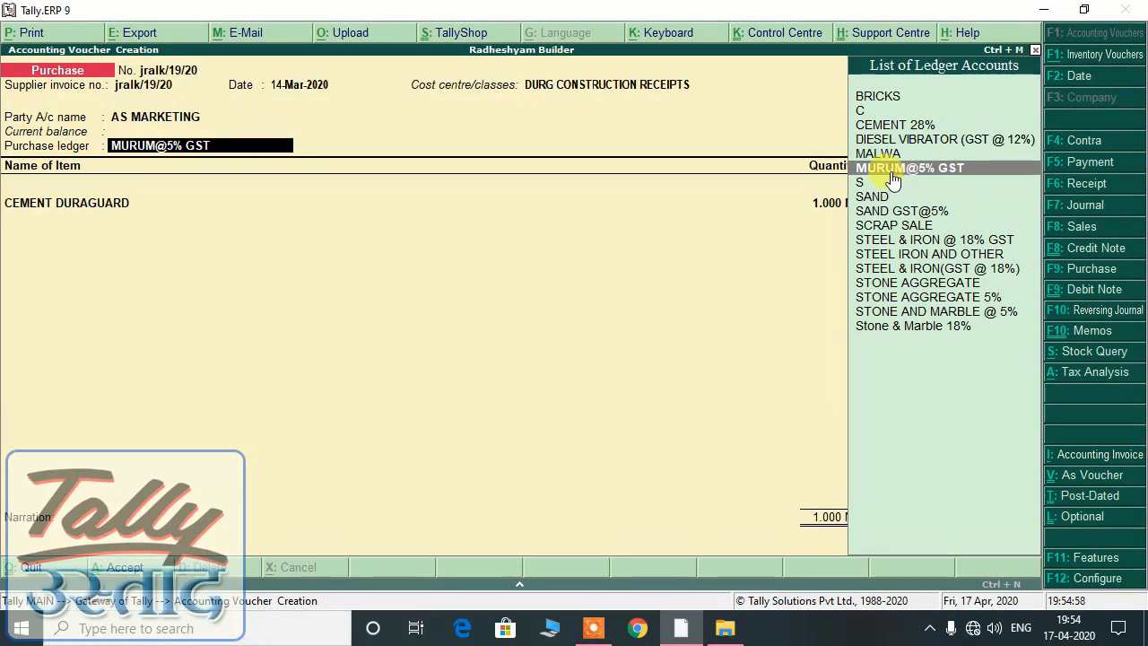
key(ctrl+Return)
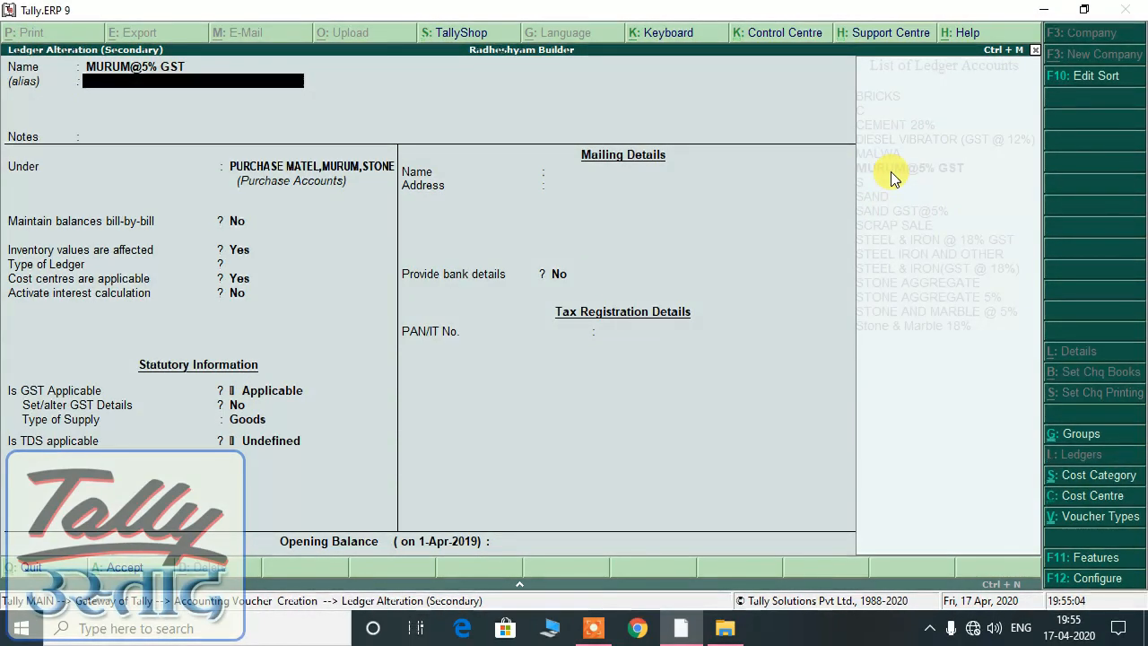
text(2)
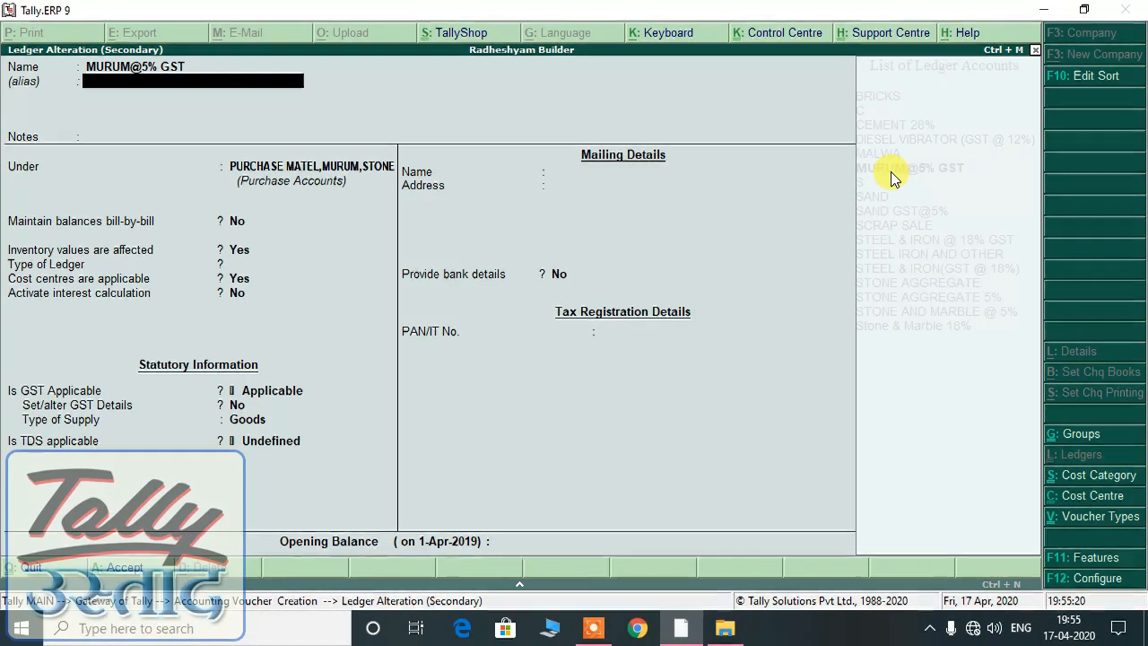
text(Mp)
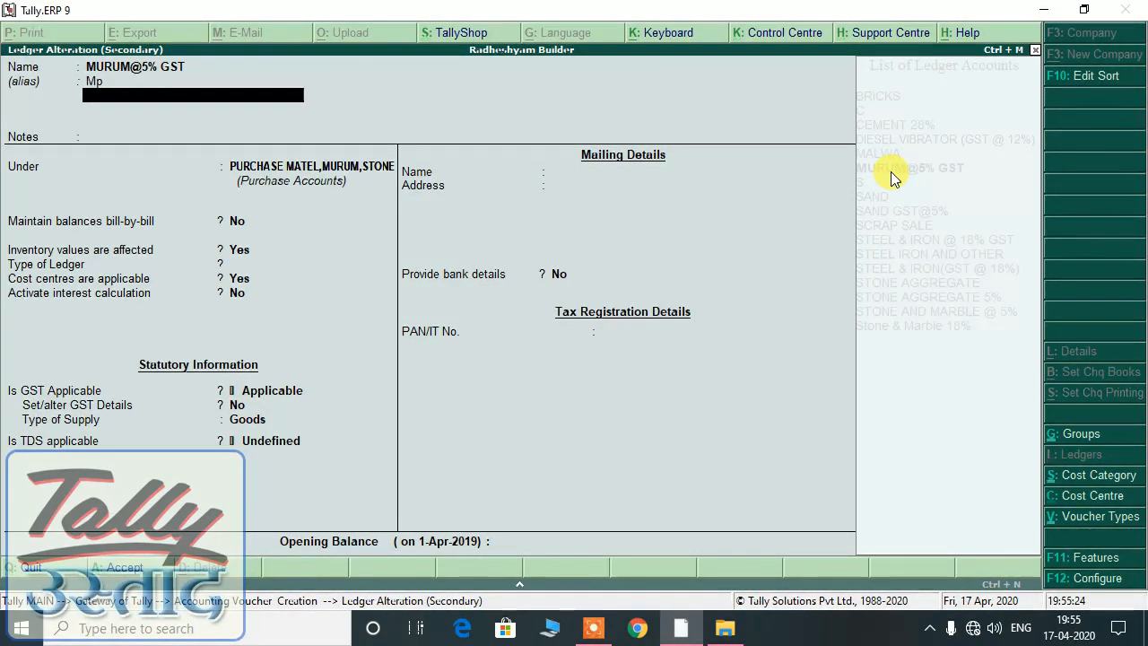
key(ctrl+a)
key(Return)
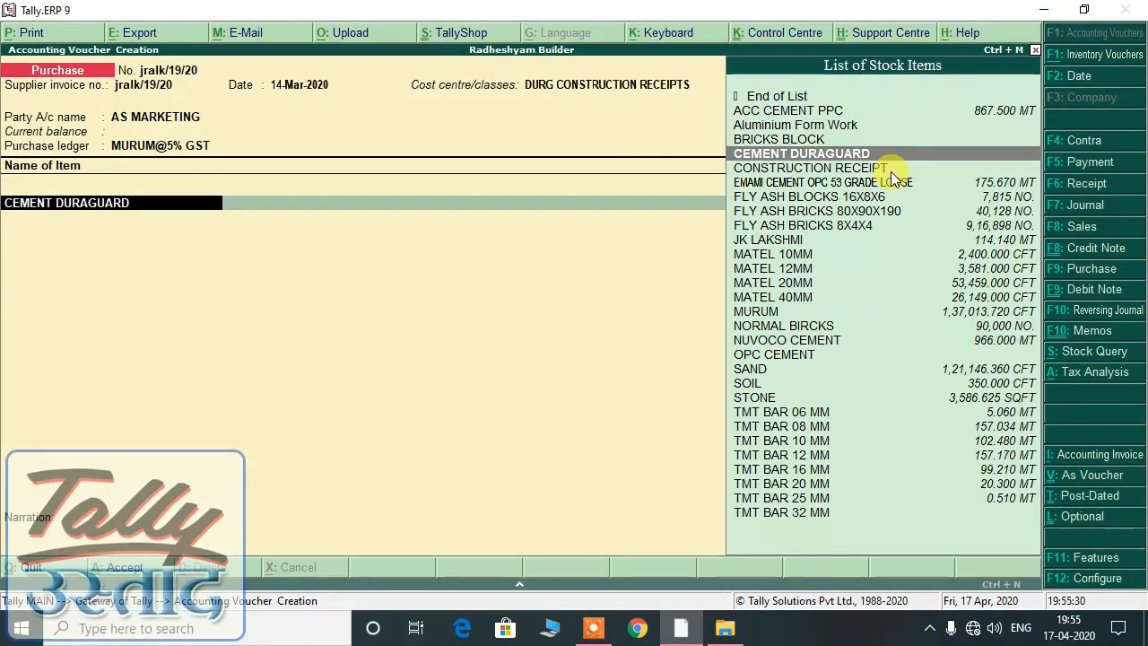
- Alter the stock item CEMENT DURAGUARD to give it the alias "C" and save it
key(ctrl+Return)
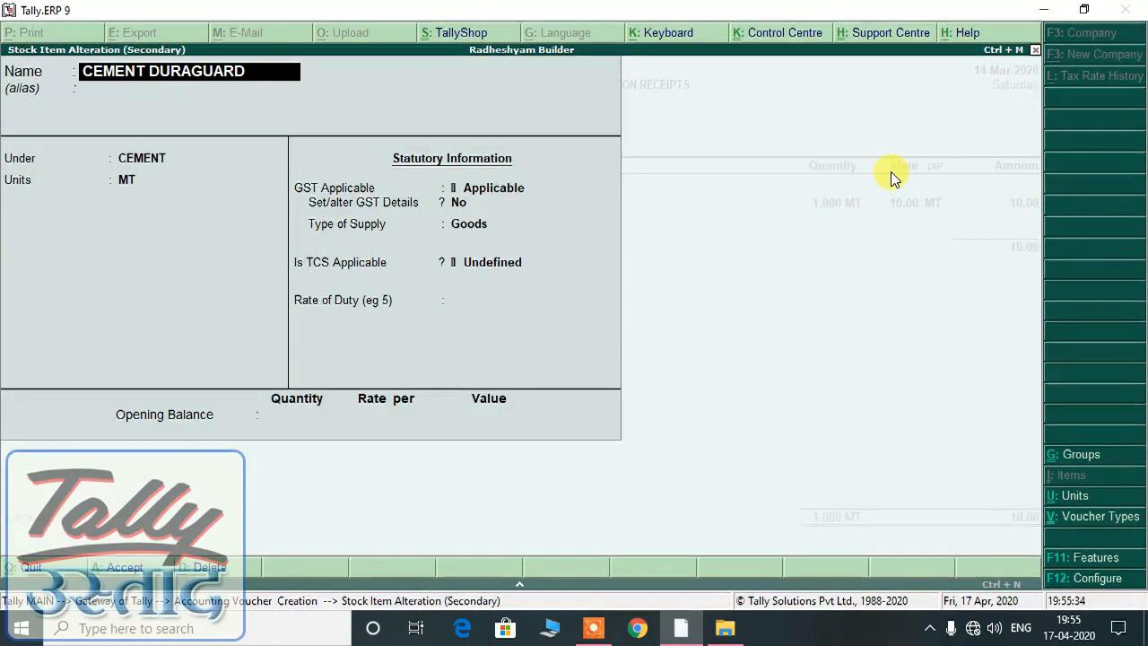
key(Return)
text(C)
key(Return)
key(ctrl+a)
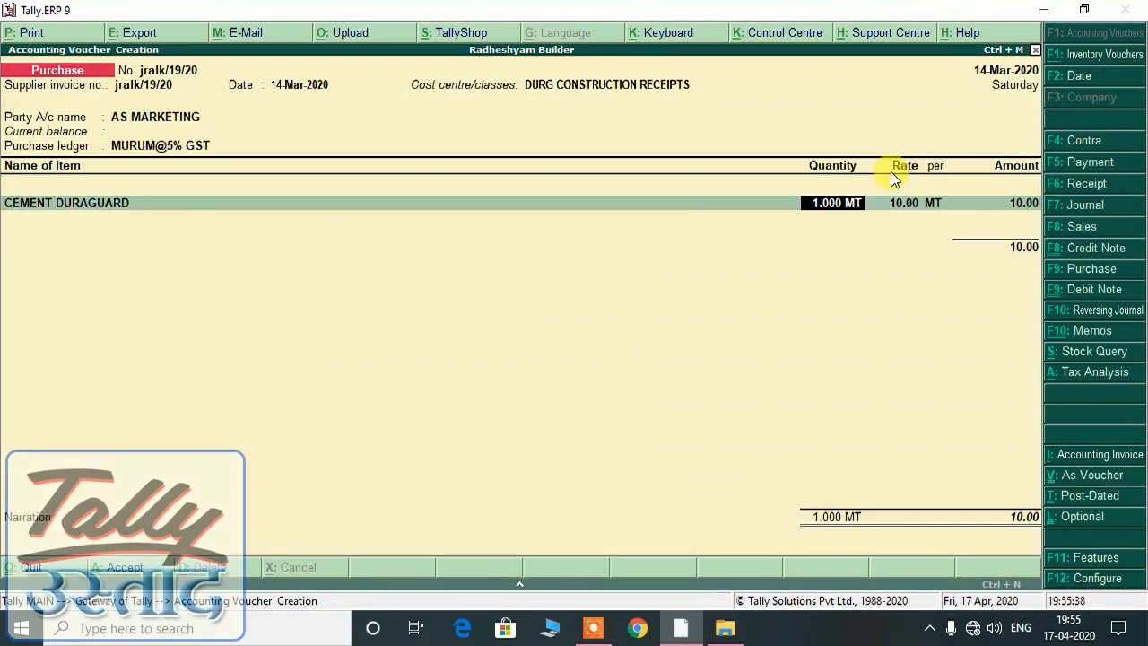
- Accept the cement item's quantity and rate, and add the CGST INPUT ledger below the item line
key(Return)
key(Return)
key(Return)
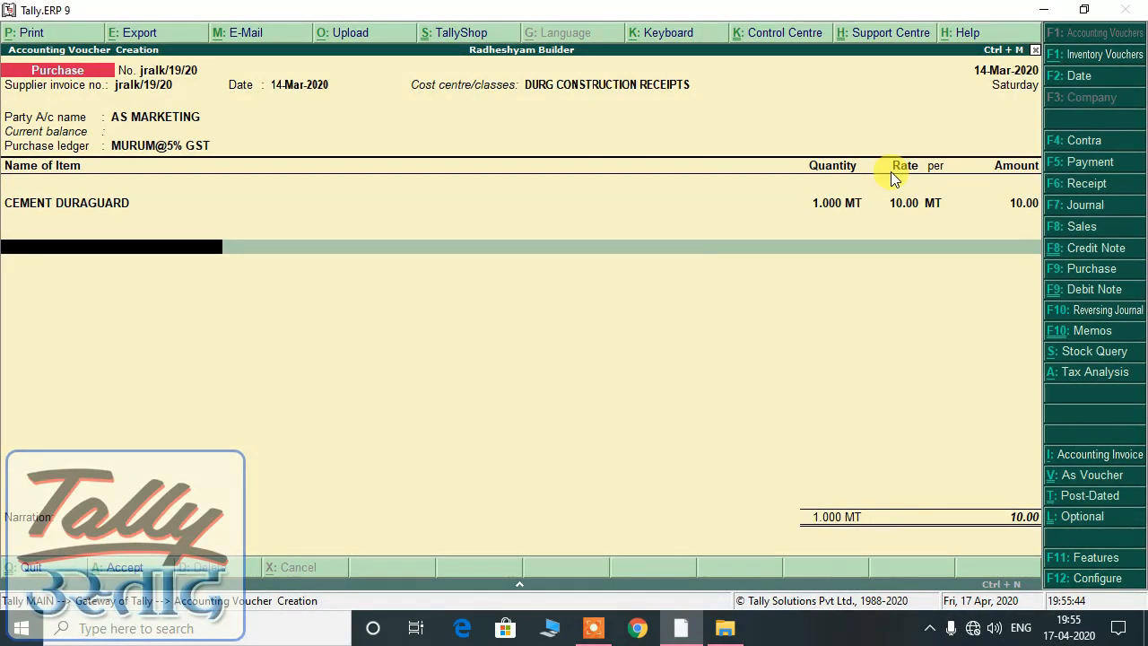
text(Cgs)
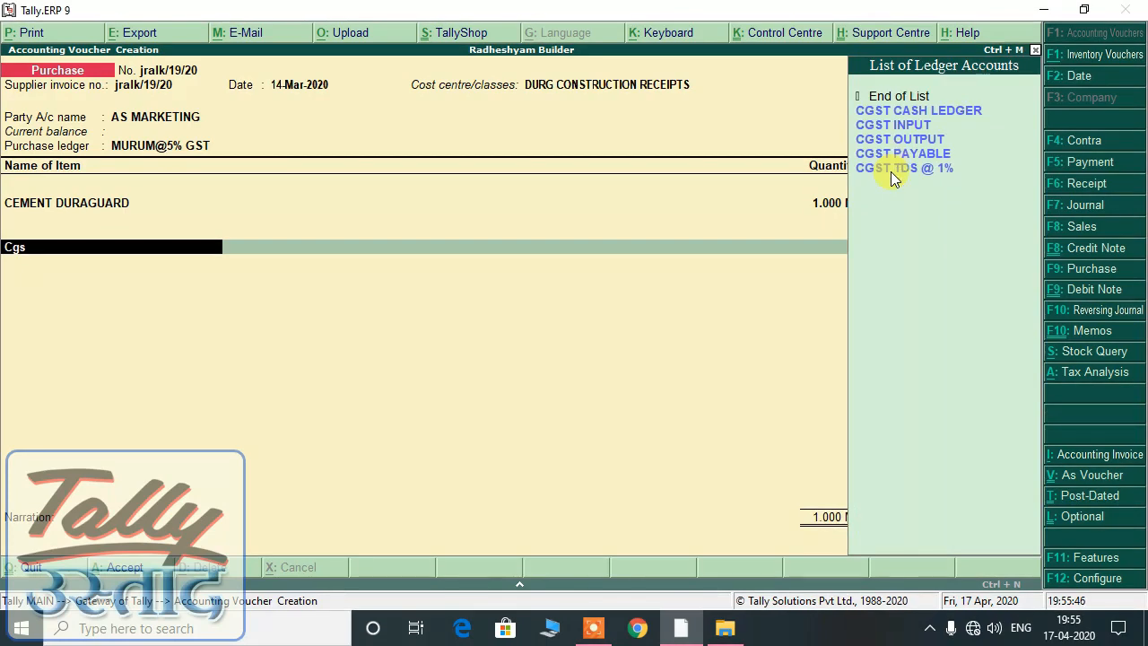
key(BackSpace)
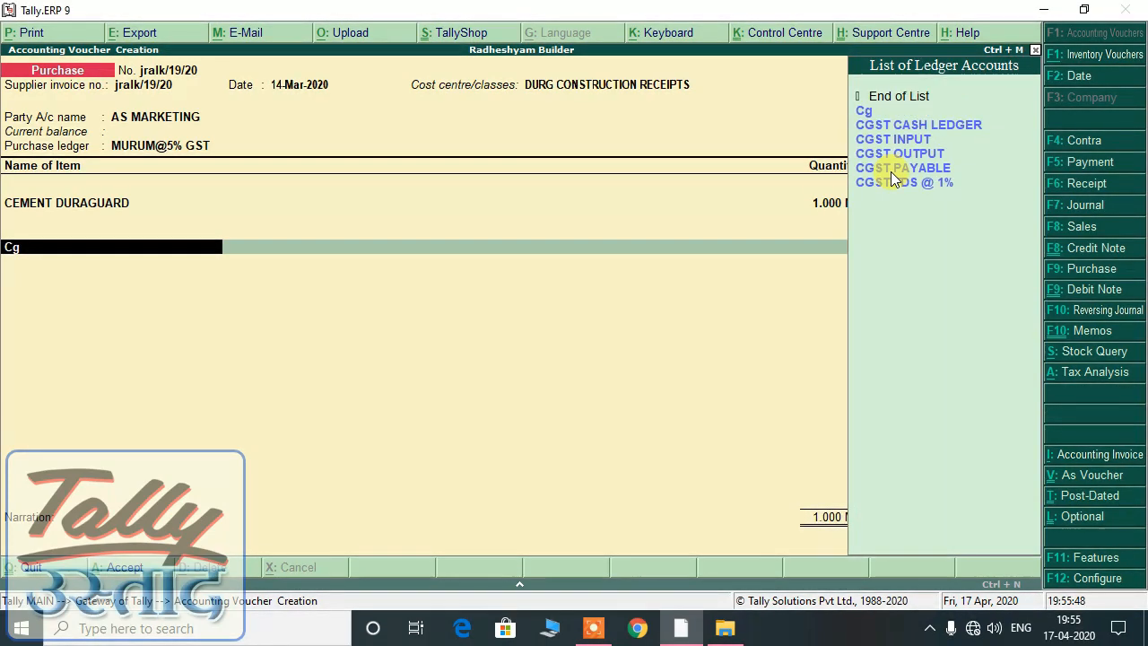
key(Down)
key(Down)
key(Down)
key(Down)
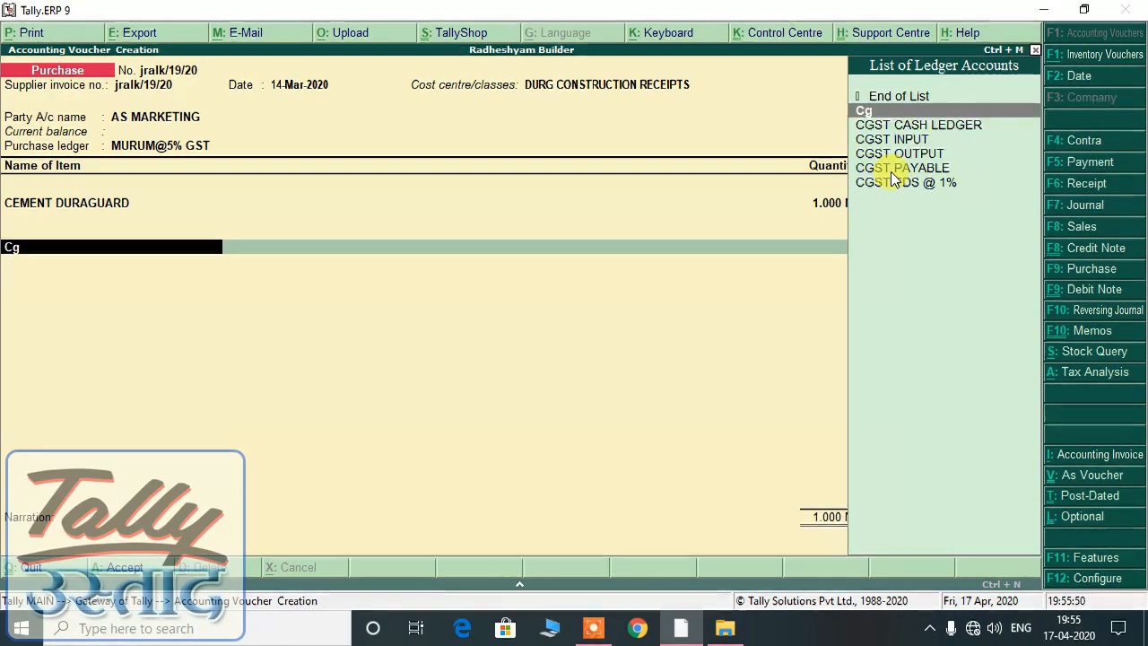
key(Up)
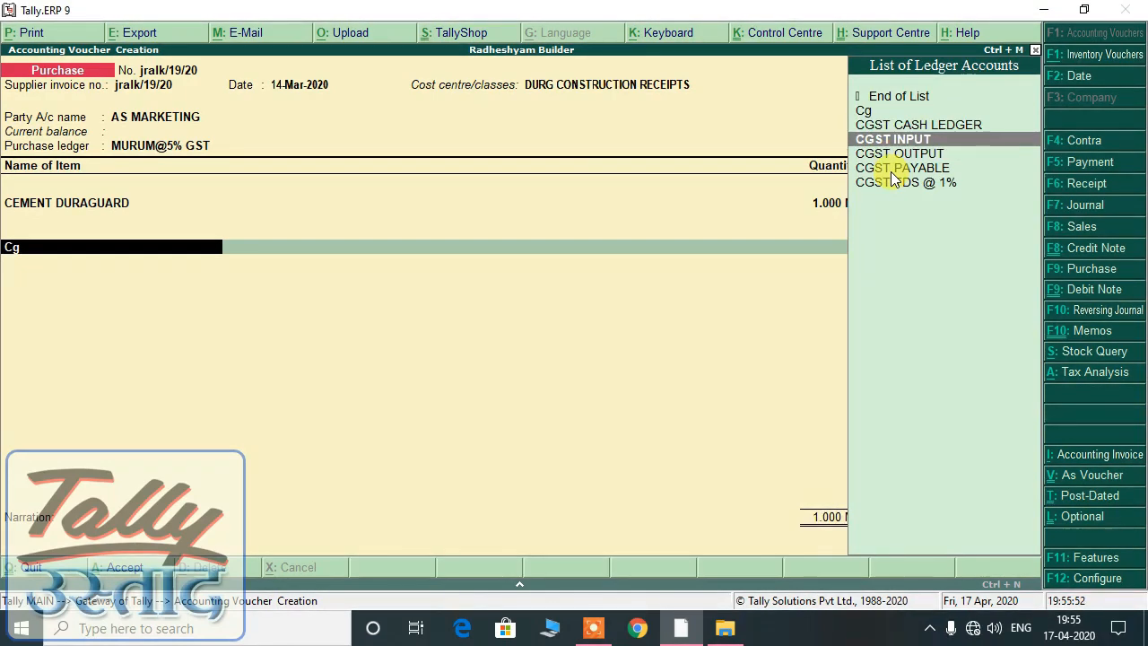
key(Return)
- Open the CGST INPUT ledger for alteration to check its alias, and accept it as it is
key(BackSpace)
key(ctrl+Return)
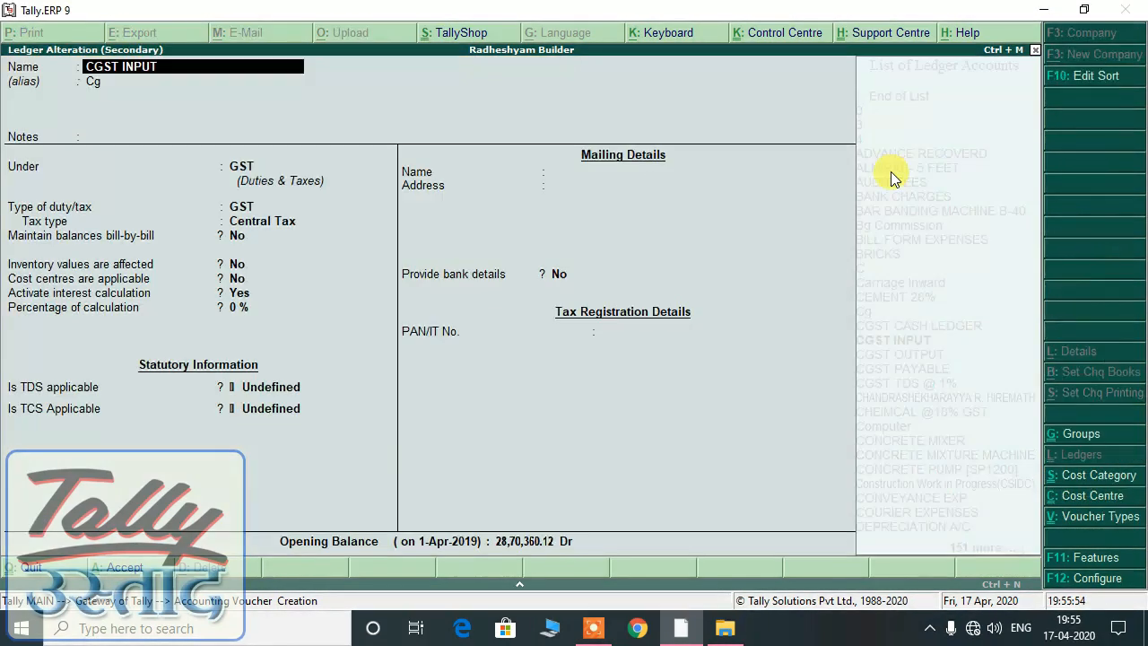
key(Return)
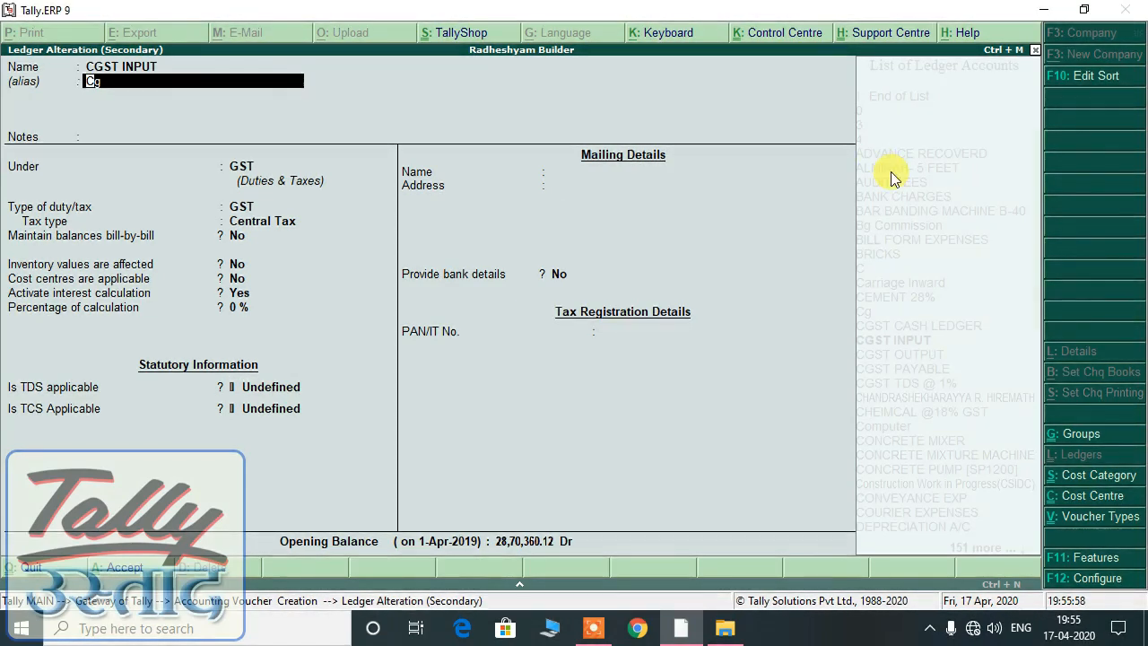
key(ctrl+a)
key(Return)
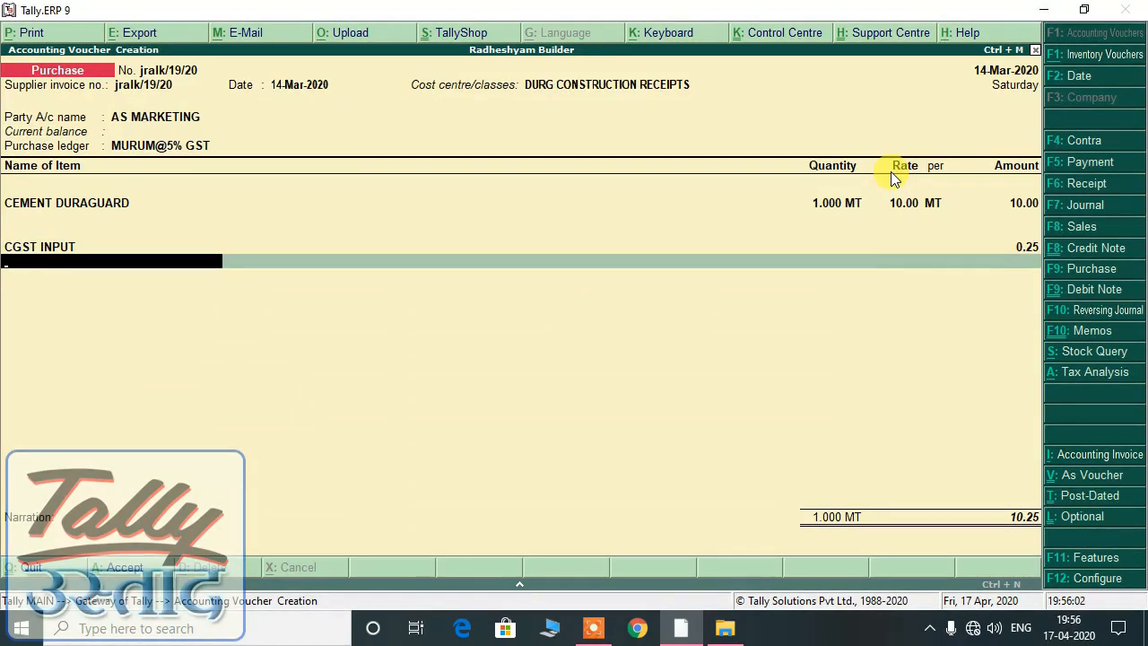
- Add the SGST INPUT ledger to the purchase voucher using its alias "sg"
text(sg)
key(Return)
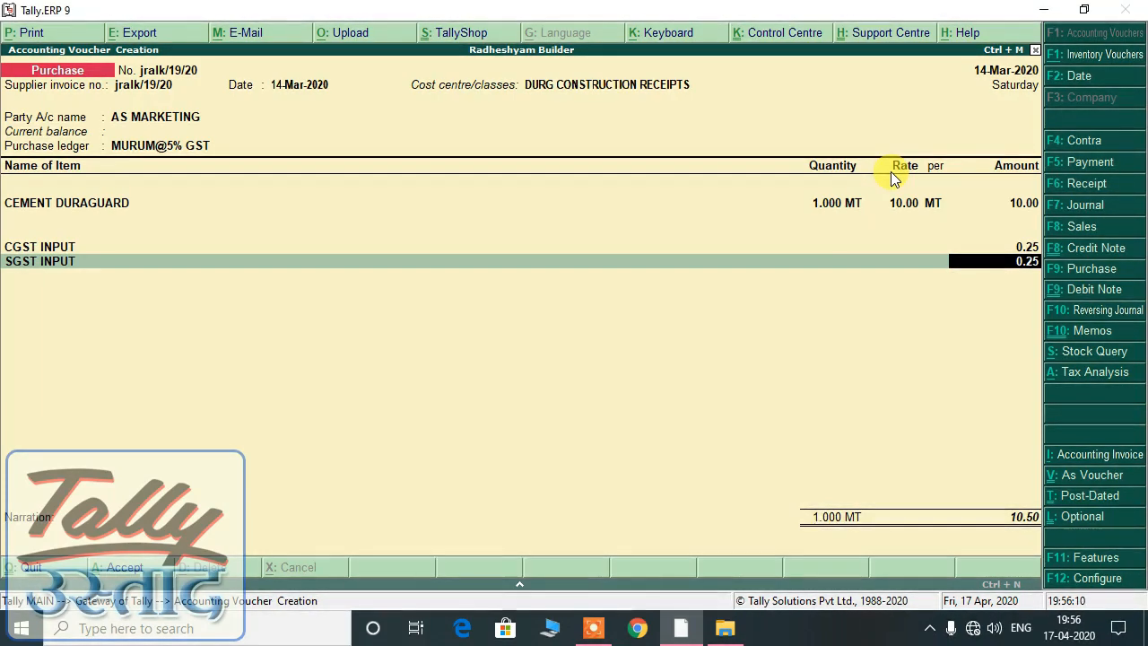
key(BackSpace)
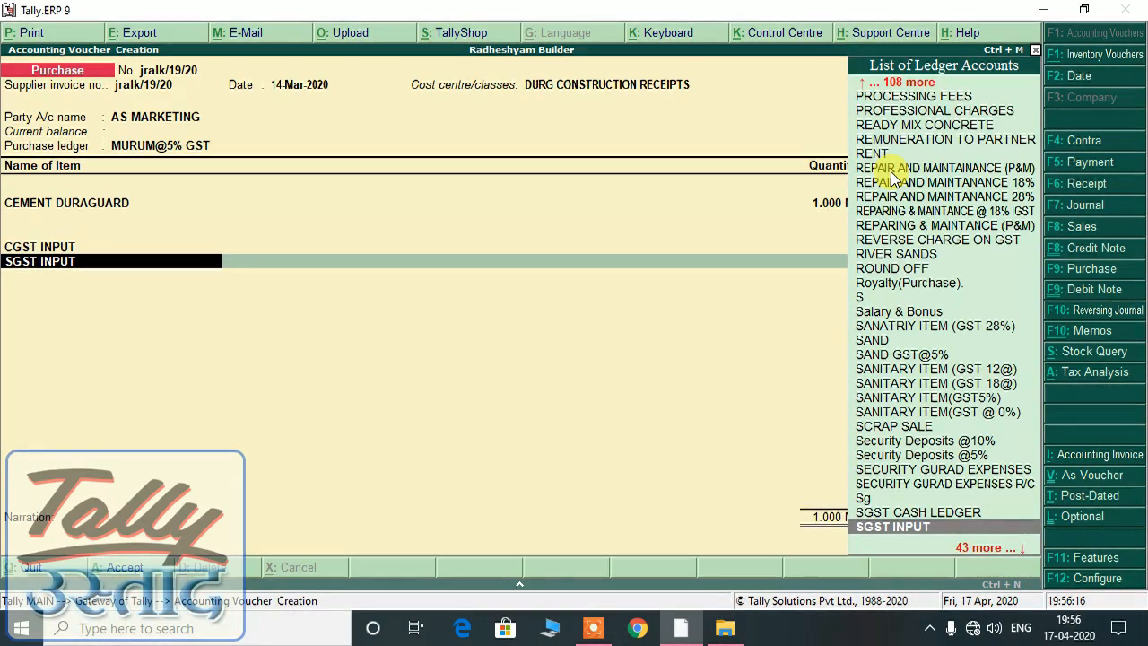
- Quit the purchase voucher without saving it and open voucher entry again
key(Escape)
key(Escape)
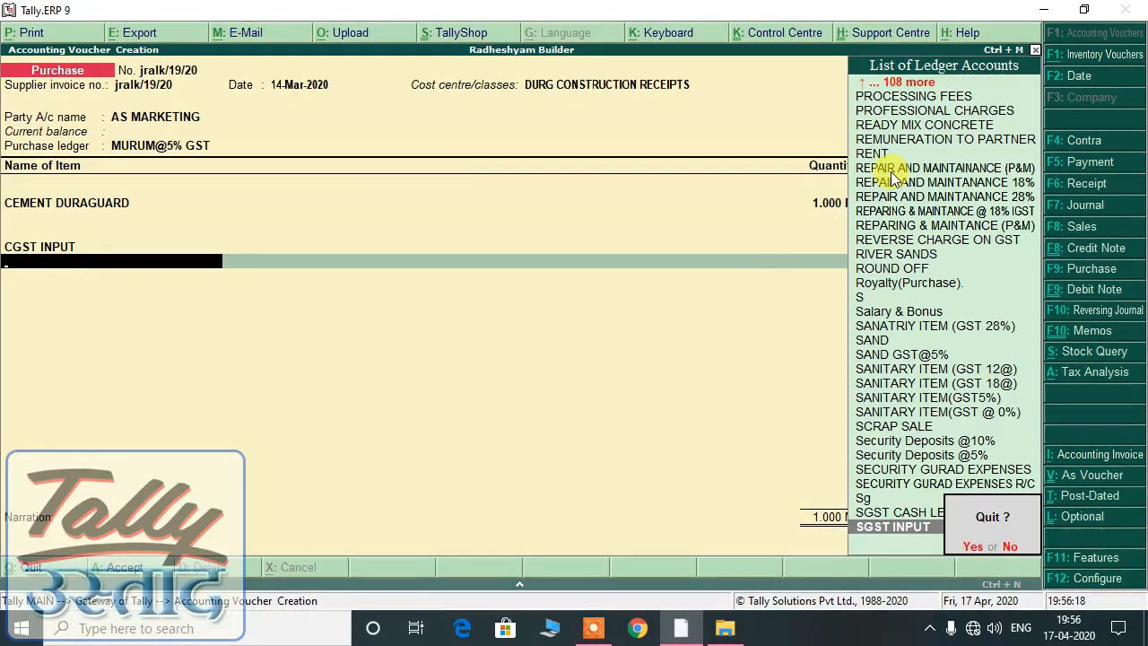
key(Return)
key(Escape)
key(Escape)
key(v)
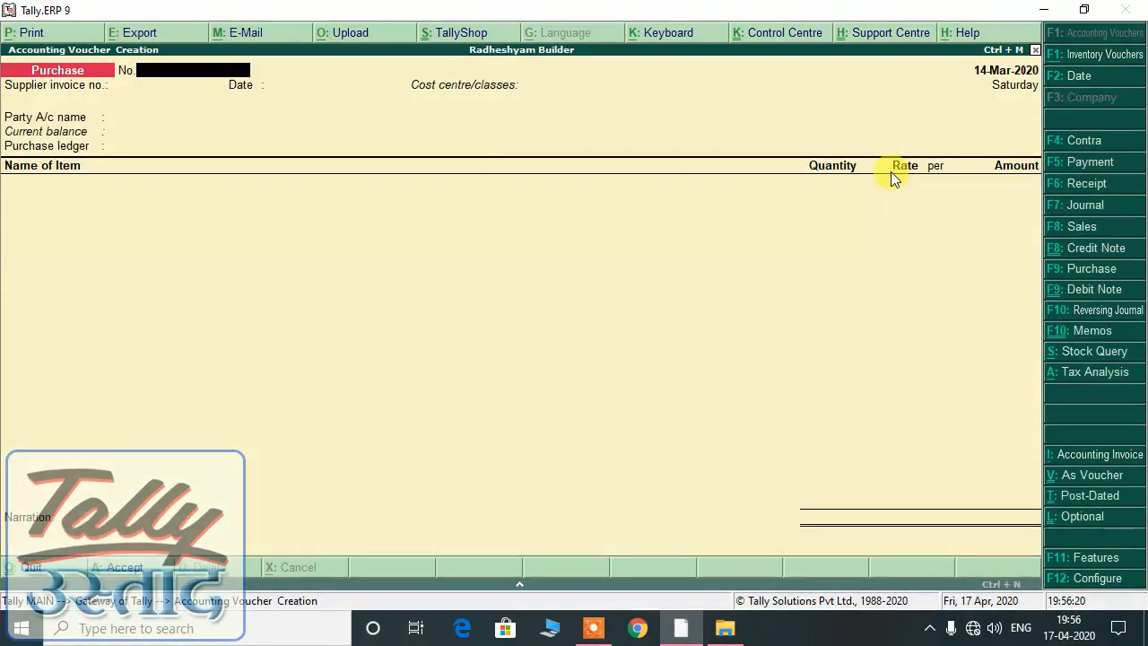
- Start a payment voucher without a cost centre class and debit the individual's ledger listed just below AAKANSHA TILES & SANITATION BHILAI with 5
key(F6)
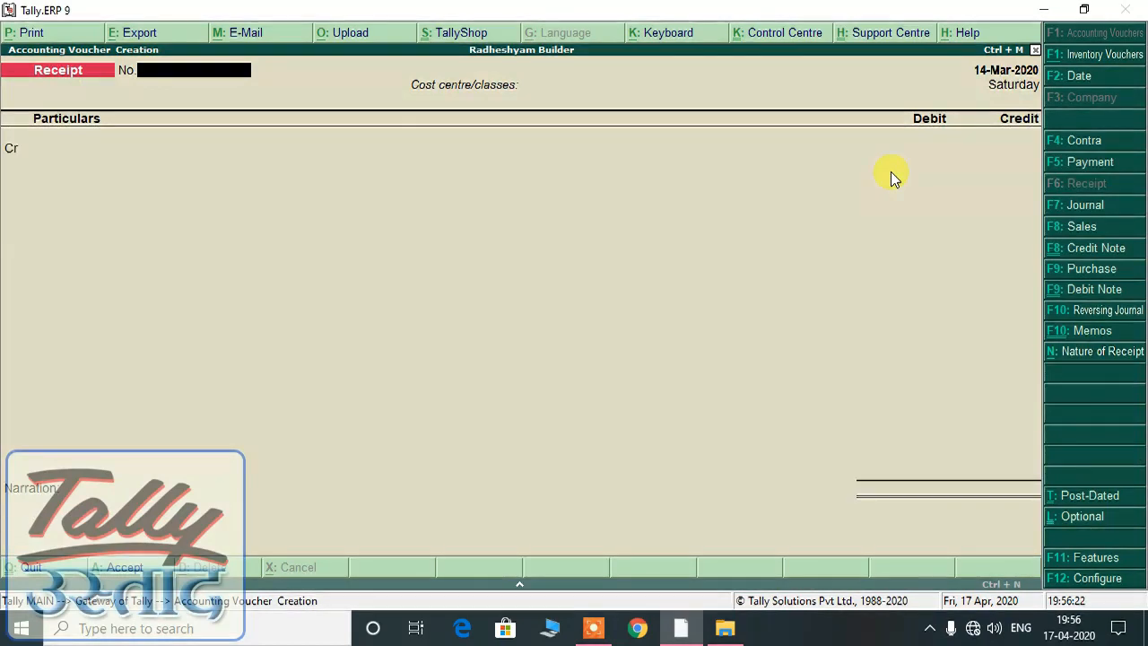
key(F5)
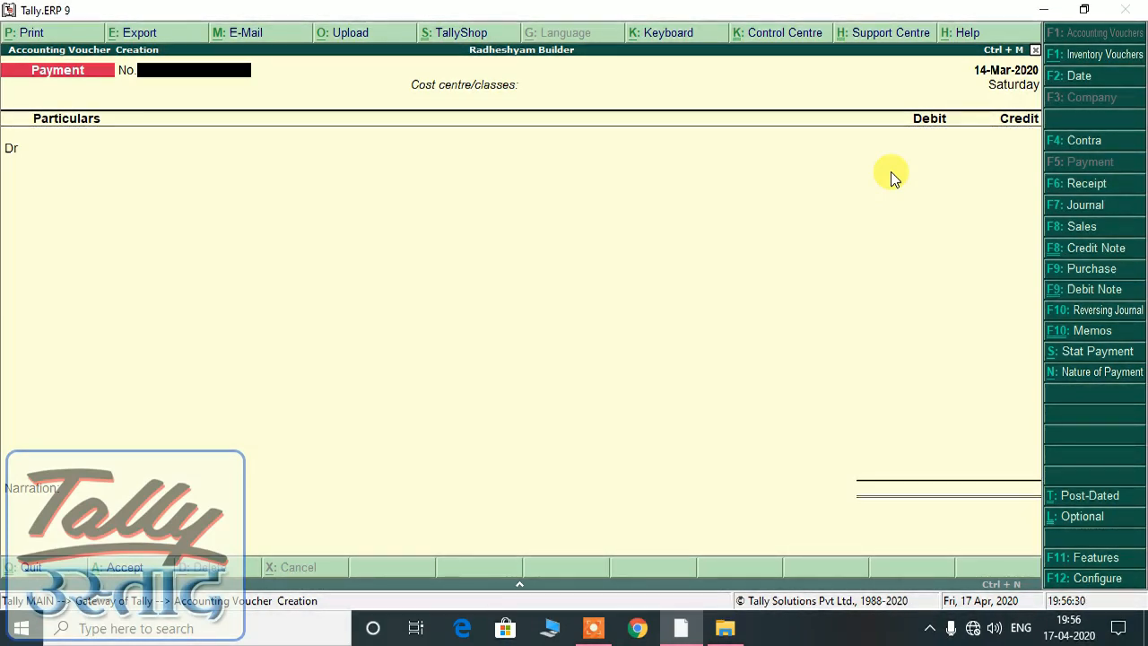
key(Return)
key(Return)
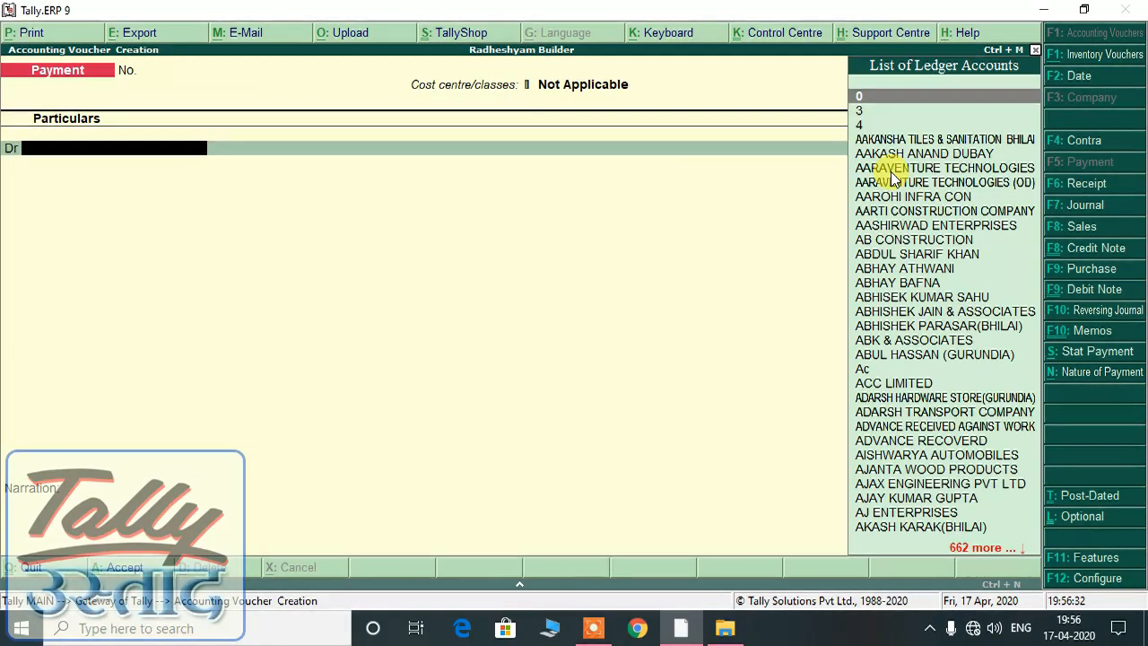
key(Down)
key(Down)
key(Down)
key(Down)
key(Return)
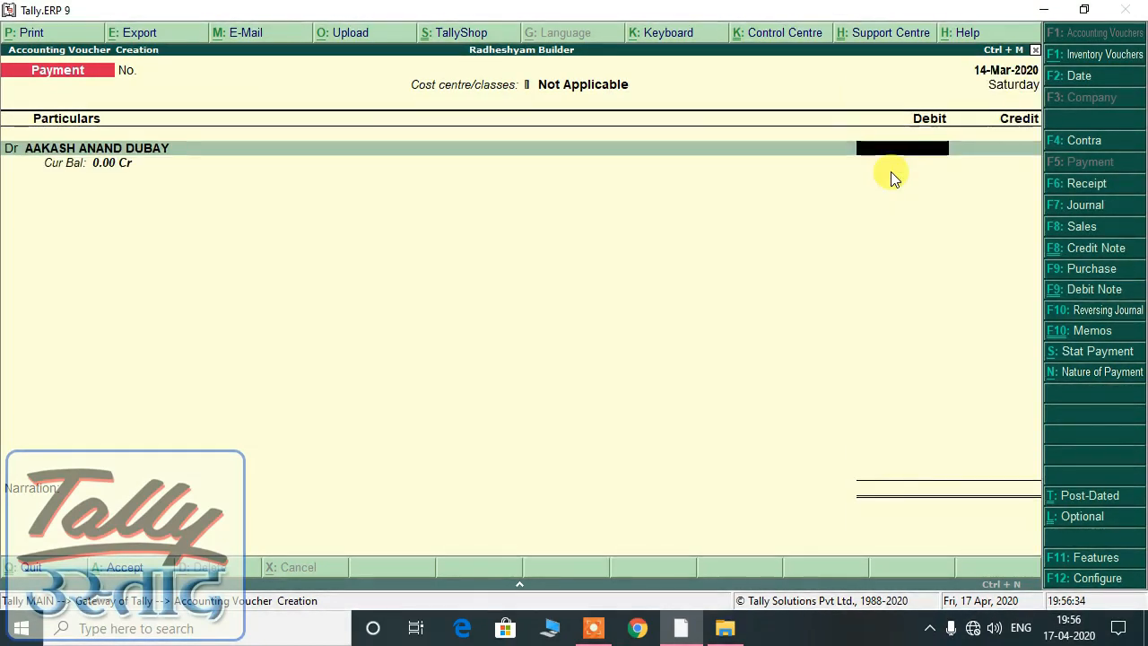
text(5)
key(Return)
- Credit the payment of 5 to Cash and save the voucher without a narration
text(Cas)
key(Return)
key(Return)
key(Return)
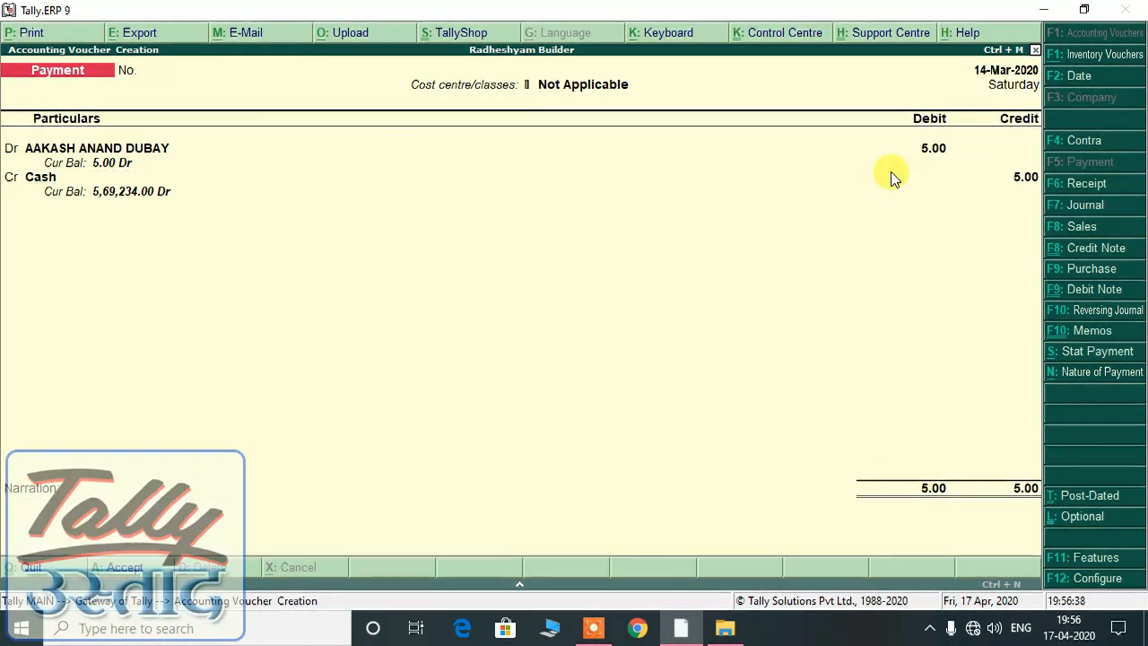
key(Return)
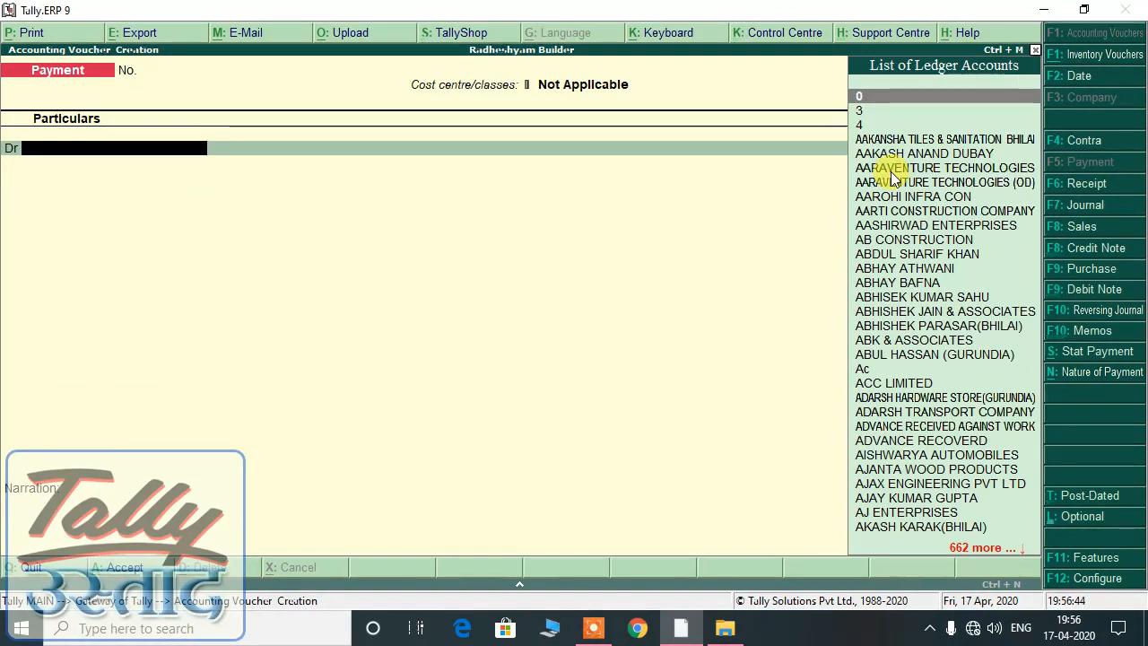
key(Down)
key(Down)
key(Down)
key(Down)
key(Return)
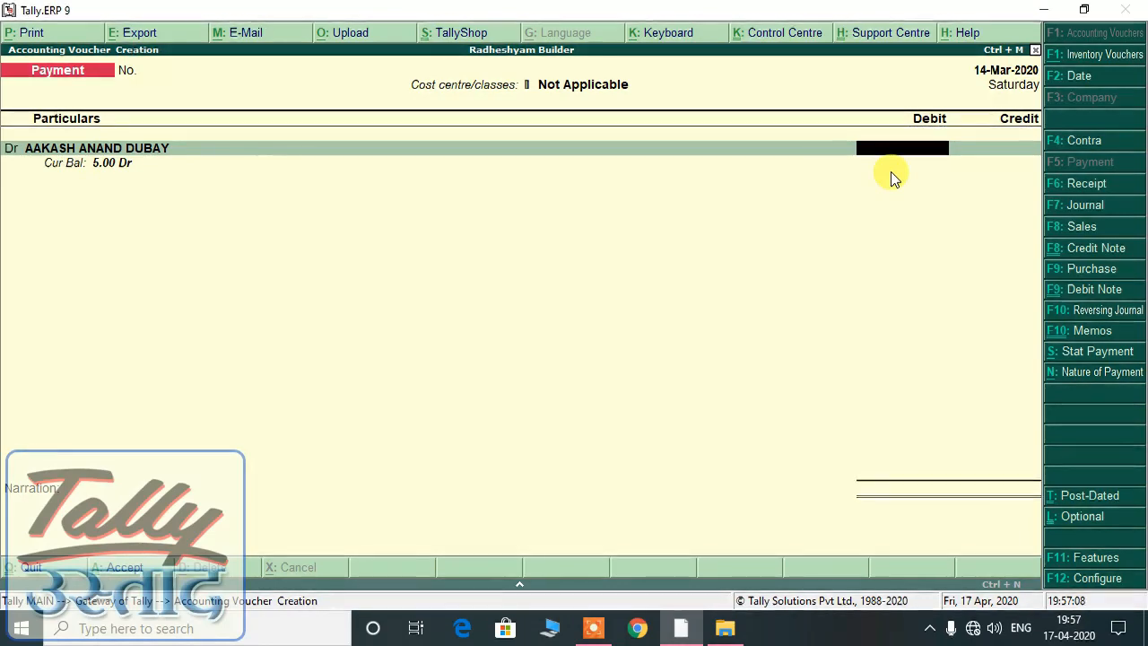
key(Escape)
key(Escape)
key(Escape)
- Display the customer's ledger vouchers from the account books and open the 2-3-2020 journal voucher of 21,49,865.00
key(n)
key(d)
key(a)
key(l)
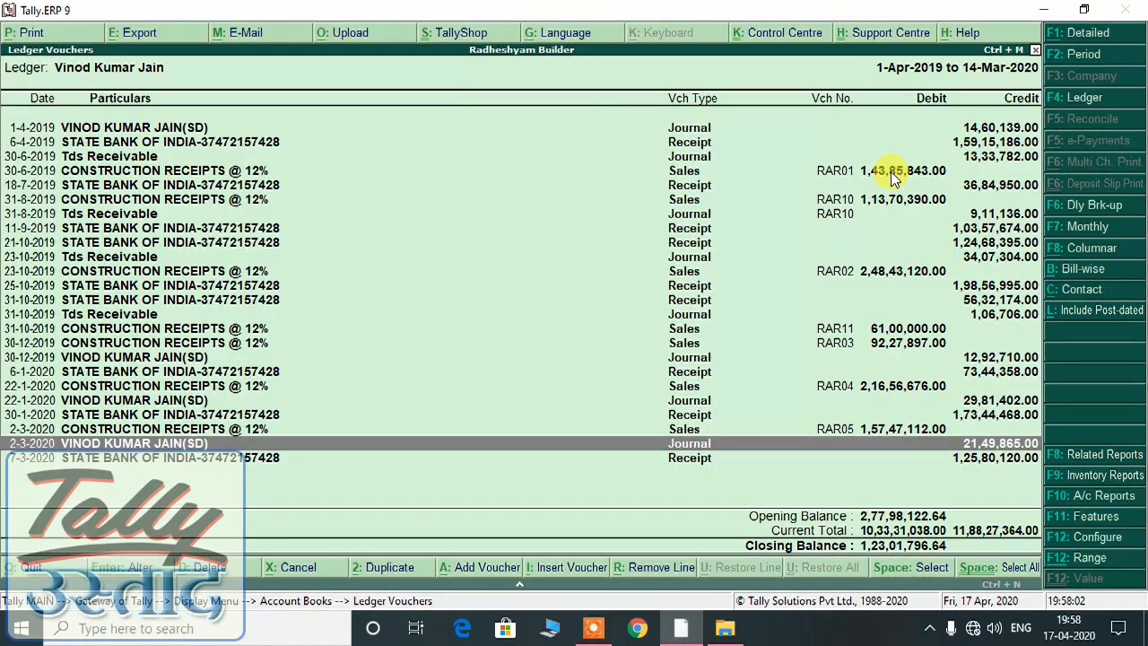
key(Return)
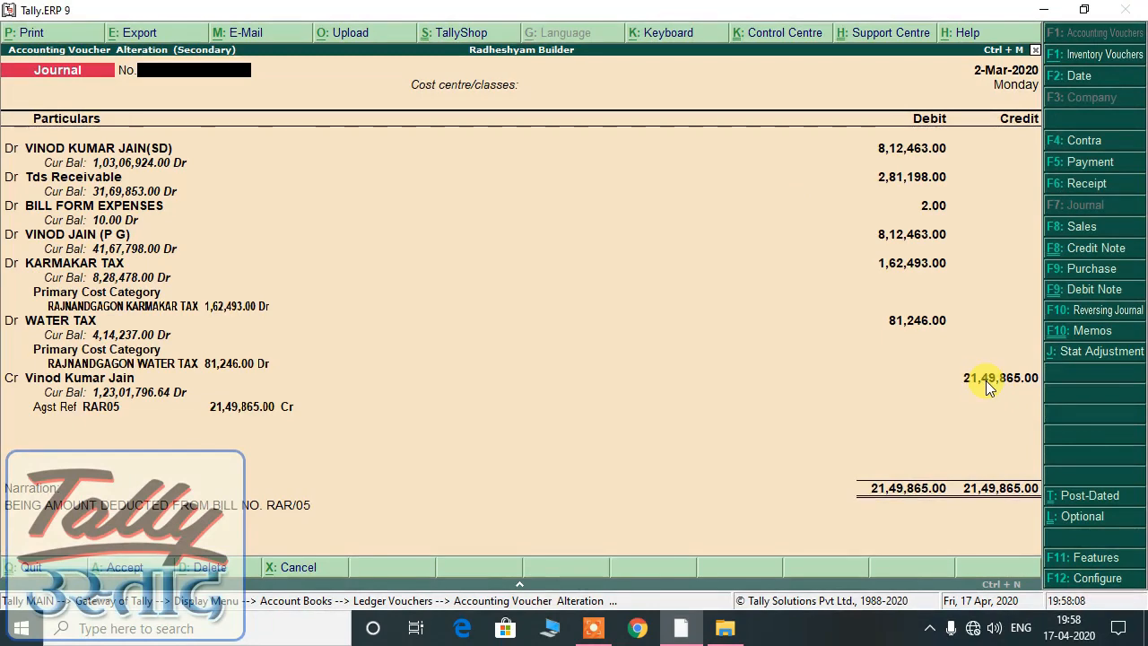
- Step through the journal voucher's fields line by line up to the KARMAKAR TAX debit amount
key(Return)
key(Return)
key(Return)
key(Return)
key(Return)
key(Return)
key(Return)
key(Return)
key(Return)
key(Return)
key(Return)
key(Return)
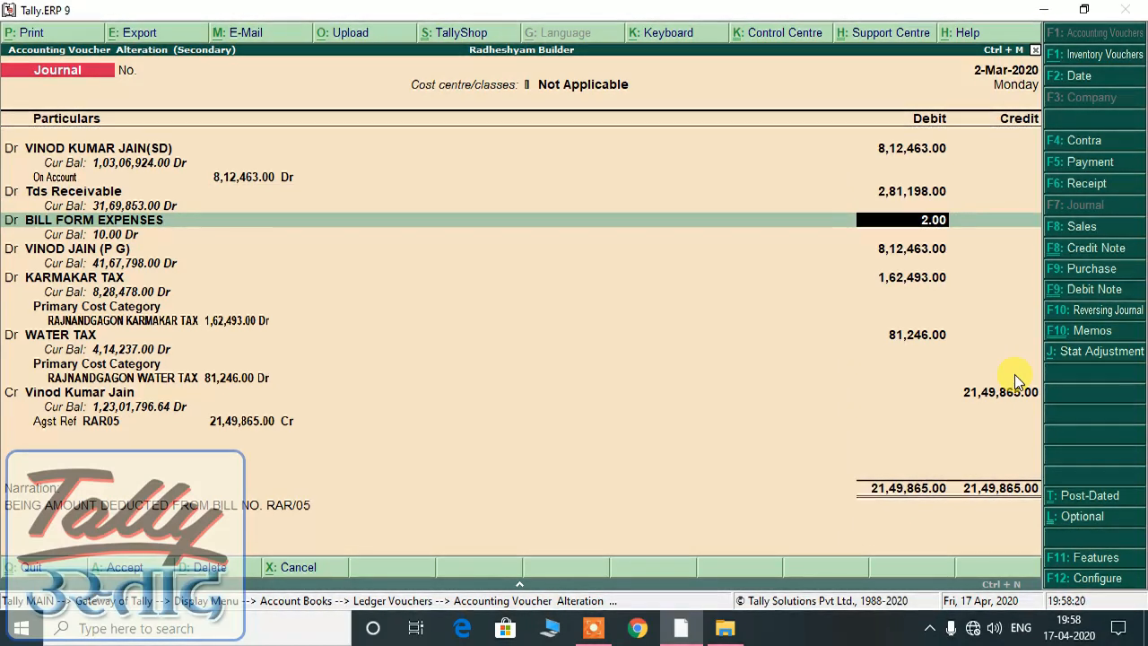
key(Return)
key(Return)
key(Return)
key(Return)
key(Return)
key(Return)
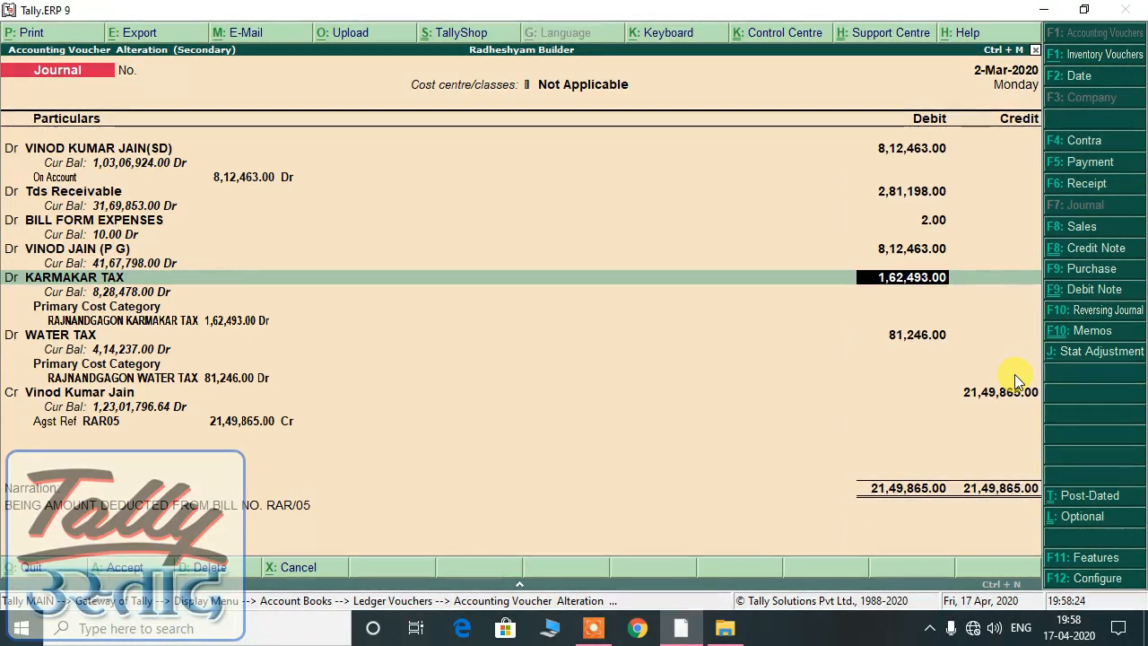
- Leave the journal voucher without saving, reopen it and jump straight to its narration
key(Escape)
key(Return)
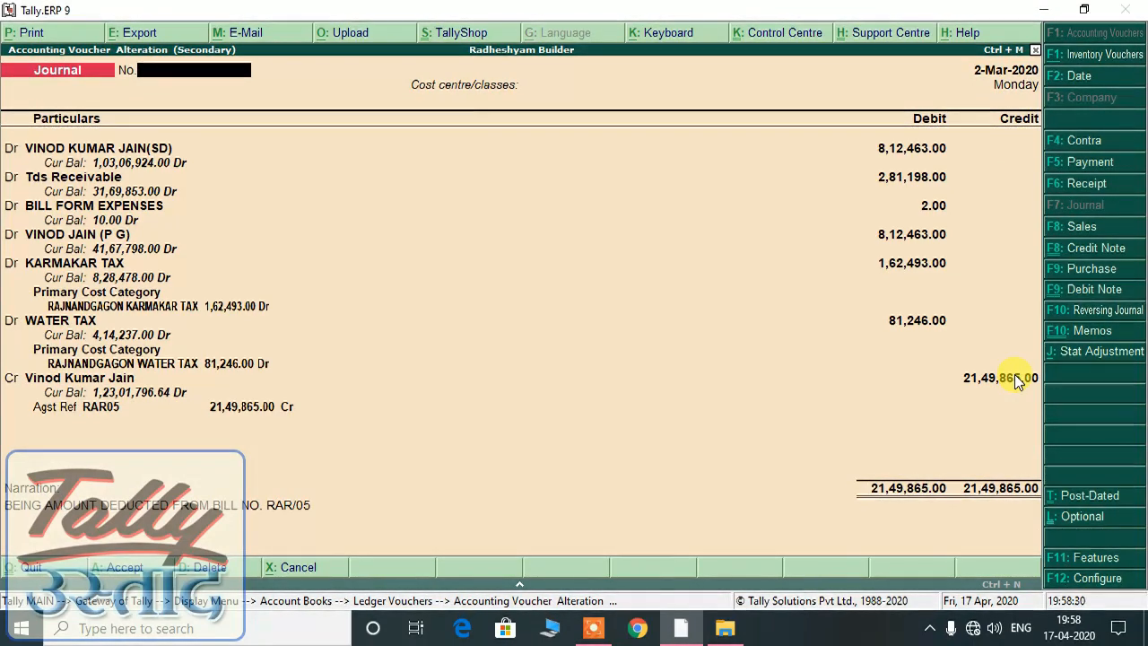
key(ctrl+End)
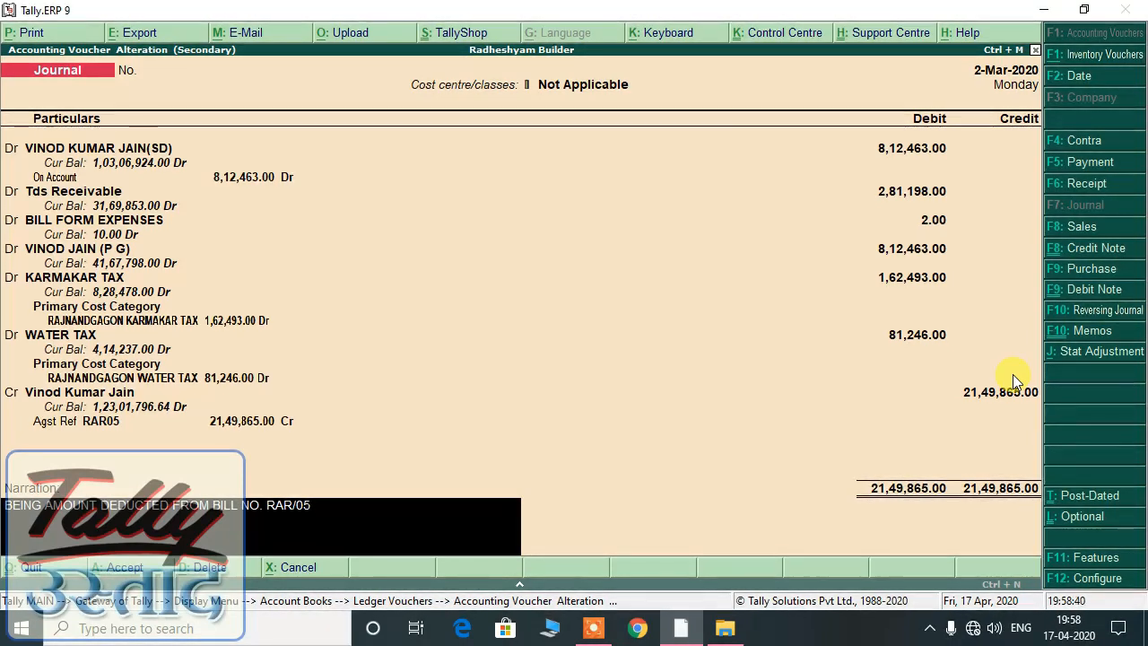
- Step back from the journal voucher's narration through the credit line's bill reference to the WATER TAX cost category
key(Return)
key(Return)
key(Up)
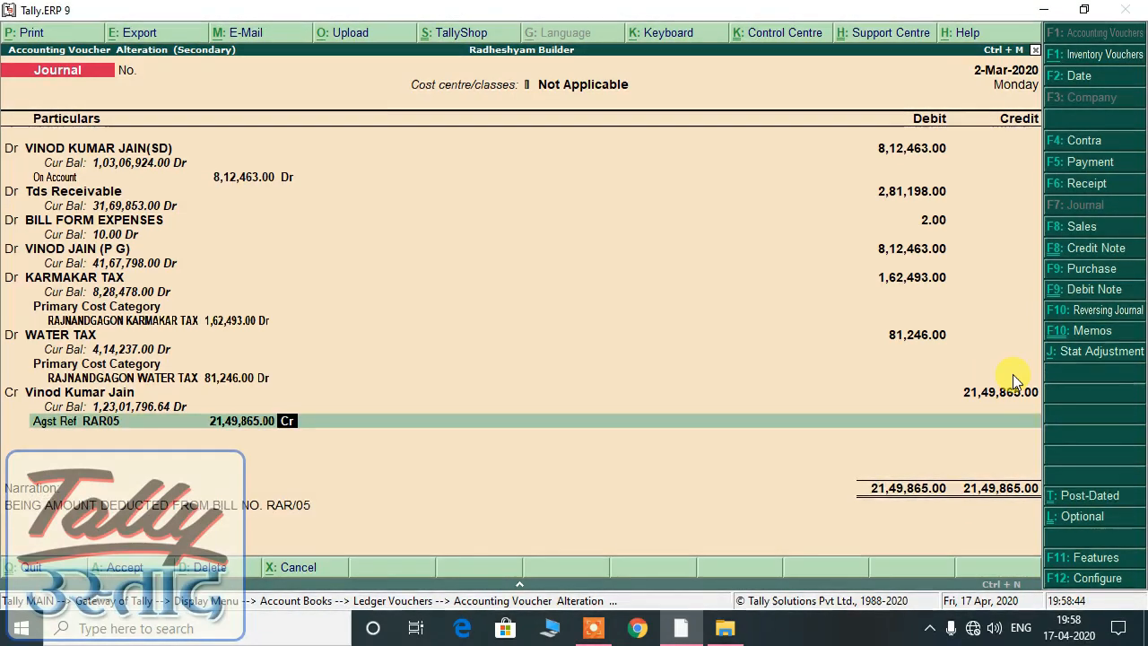
key(Up)
key(Up)
key(Up)
key(Up)
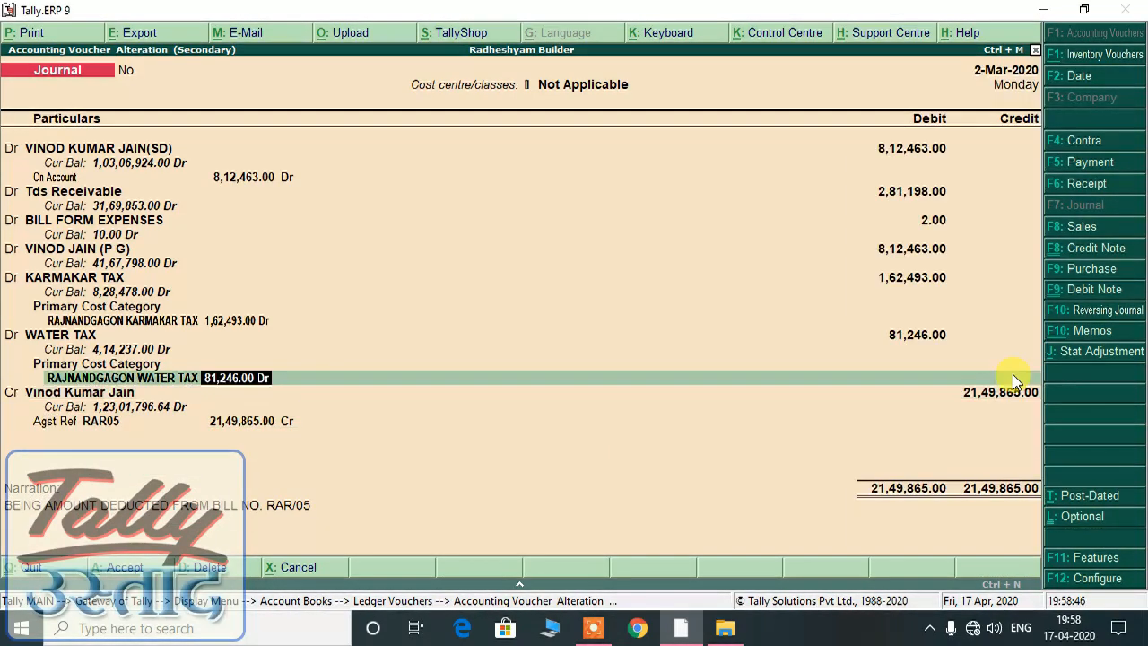
key(BackSpace)
key(BackSpace)
- Step forward from the WATER TAX cost category to the final credit amount and quit the journal voucher without saving
key(Return)
key(Return)
key(Return)
key(Return)
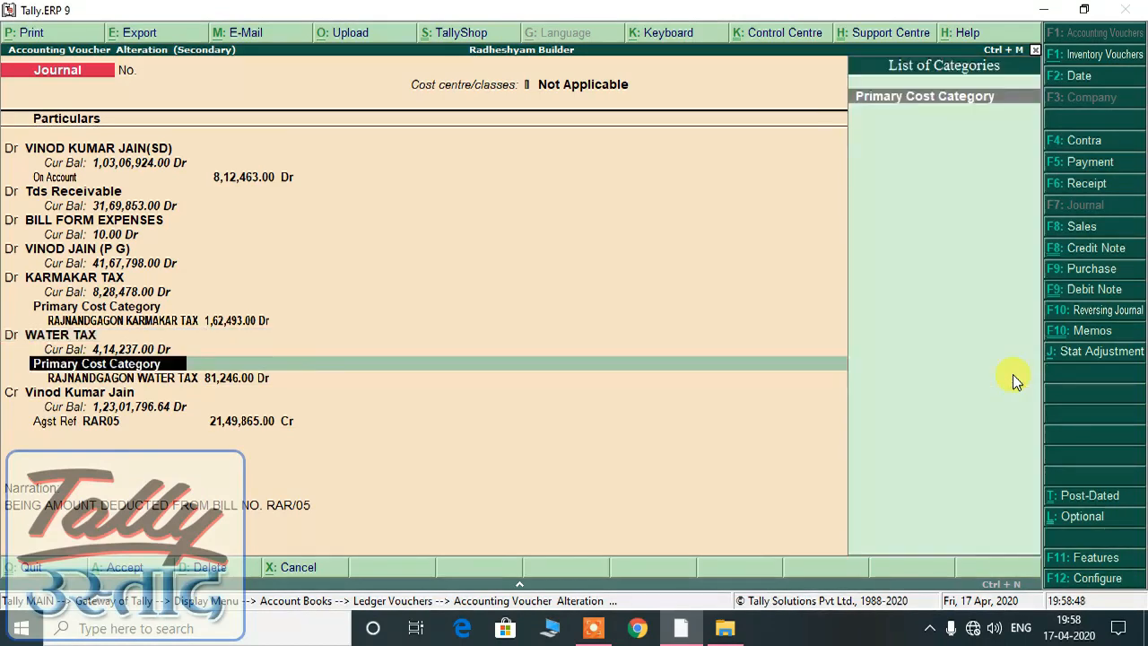
key(Return)
key(Return)
key(Return)
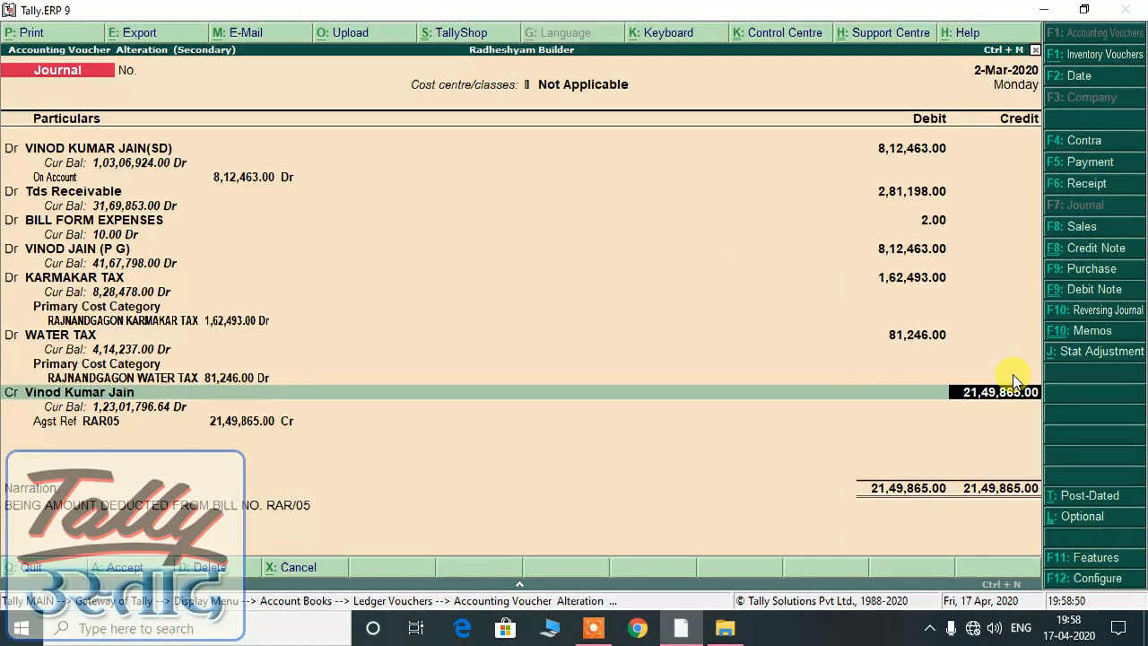
key(Escape)
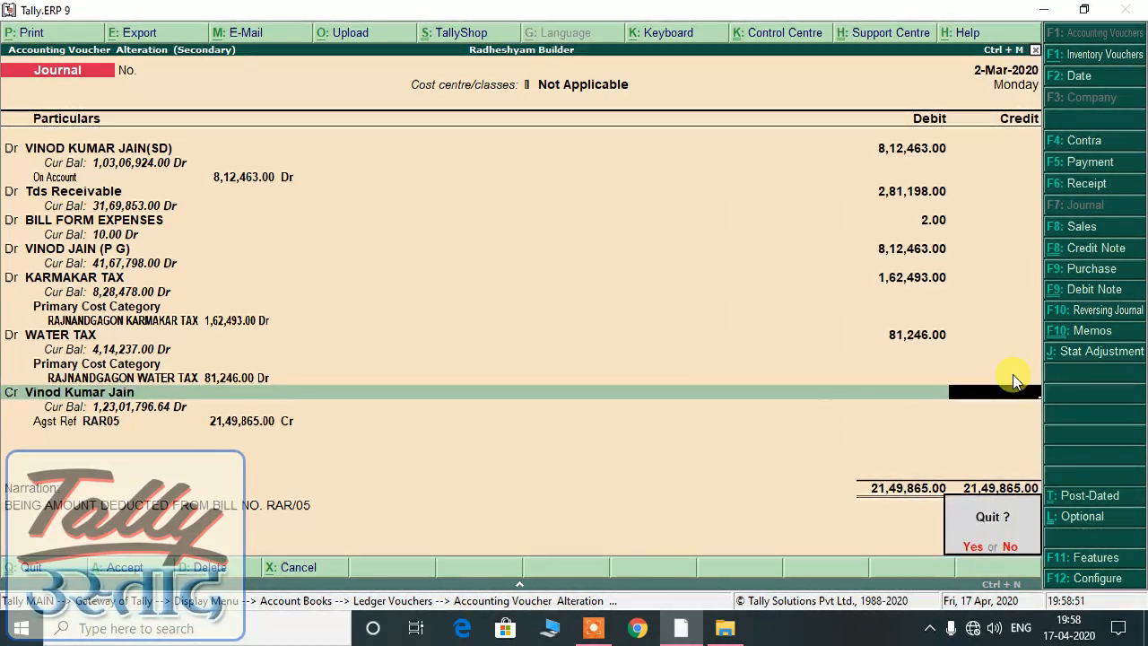
key(Return)
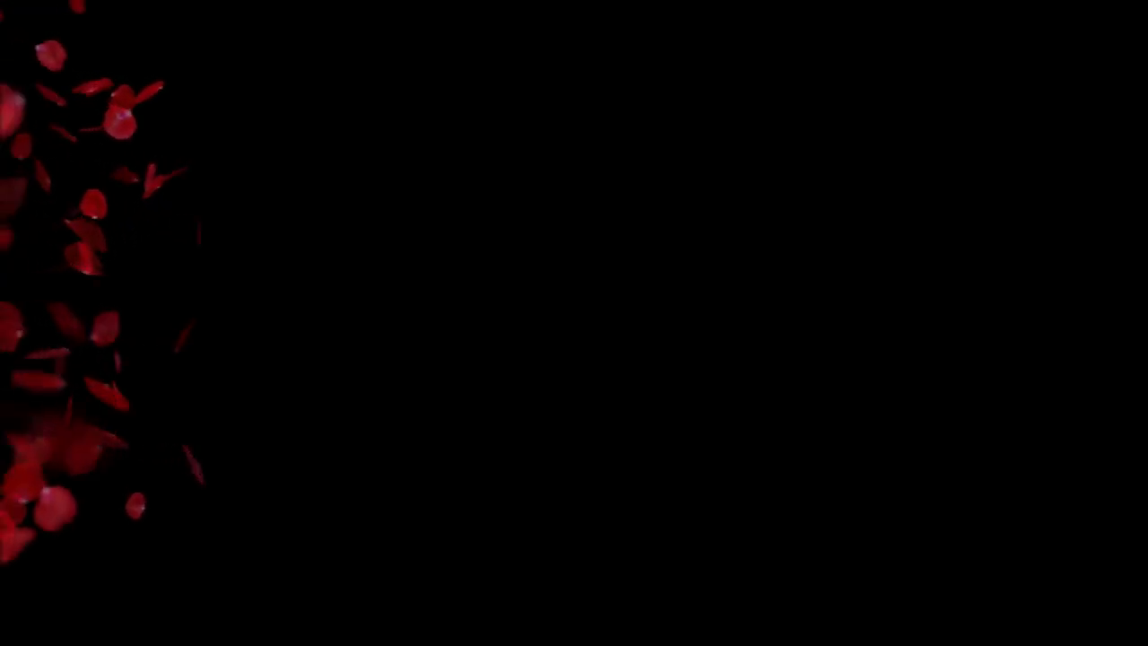